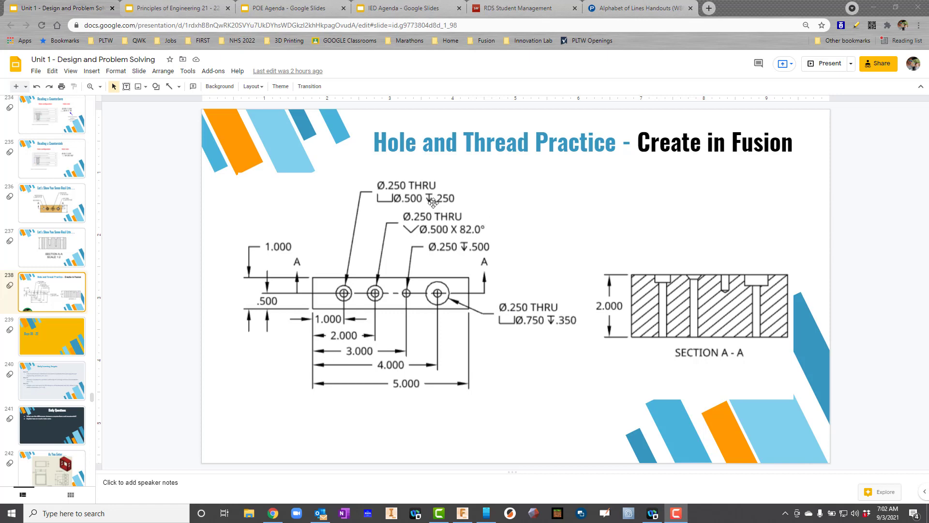
# Step: Switch from the Hole and Thread Practice slide to the finished hole block model in Fusion 360
pyautogui.click(463, 513)
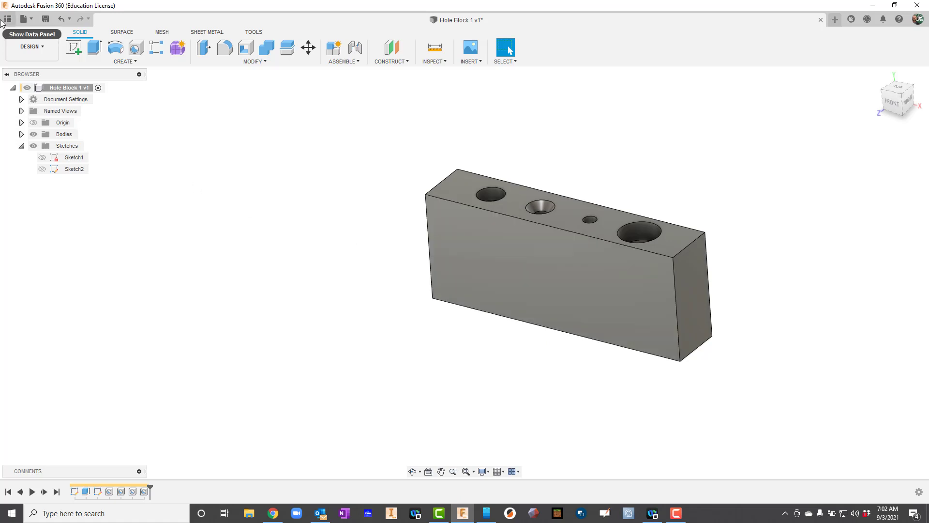
# Step: Start a new empty design inside the Hole Block project folder
pyautogui.click(7, 19)
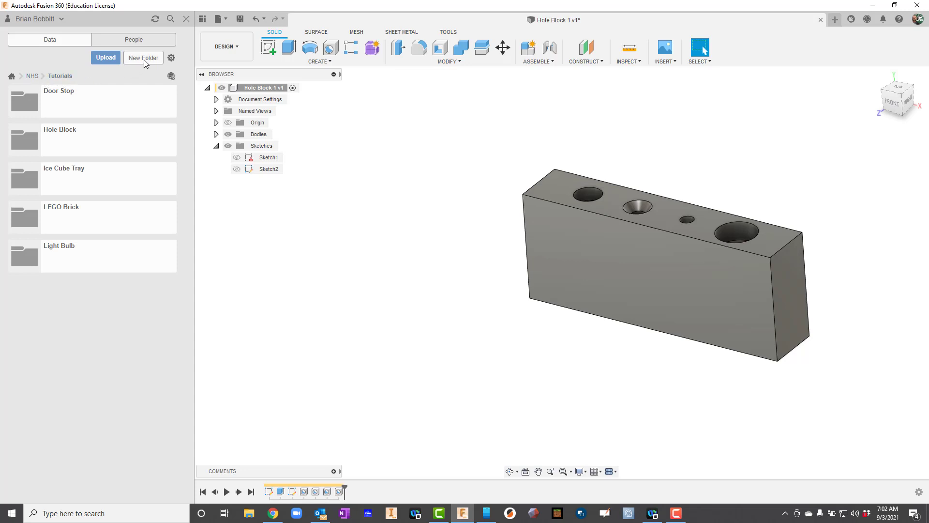
pyautogui.doubleClick(62, 142)
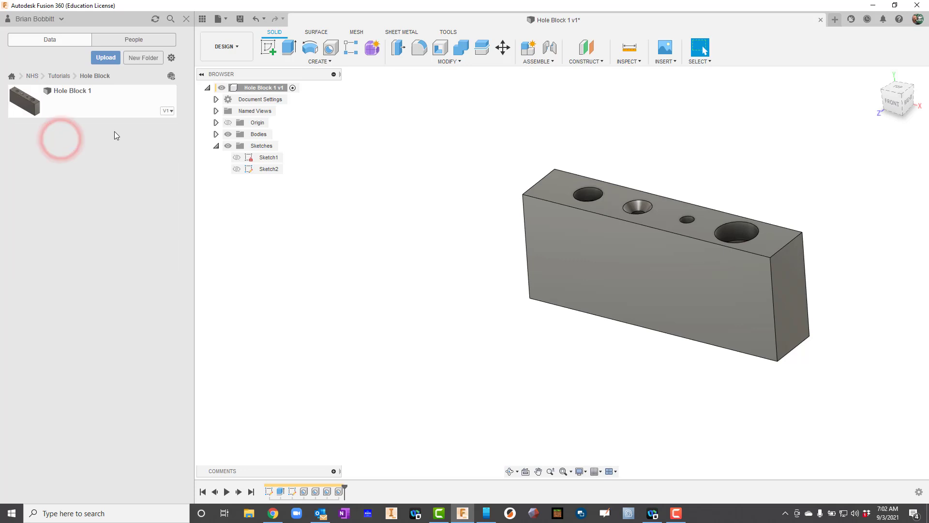
pyautogui.click(221, 19)
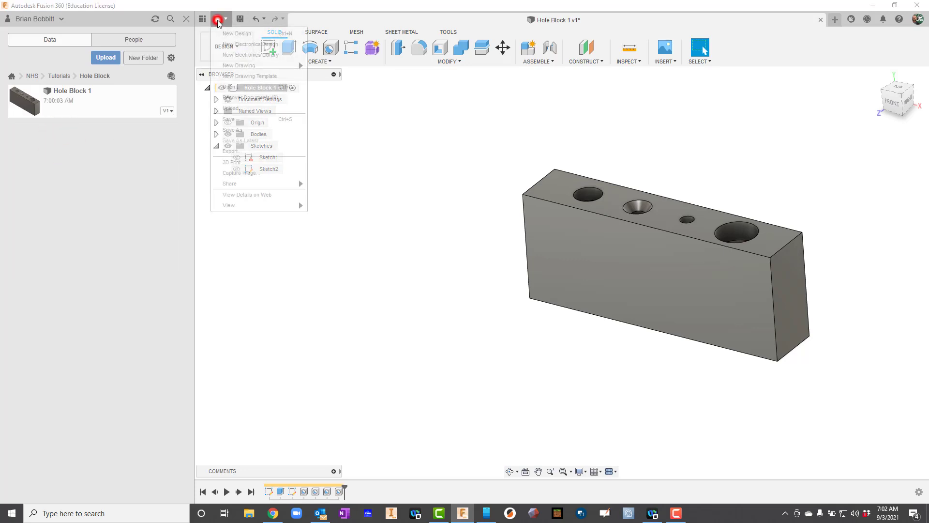
pyautogui.click(239, 34)
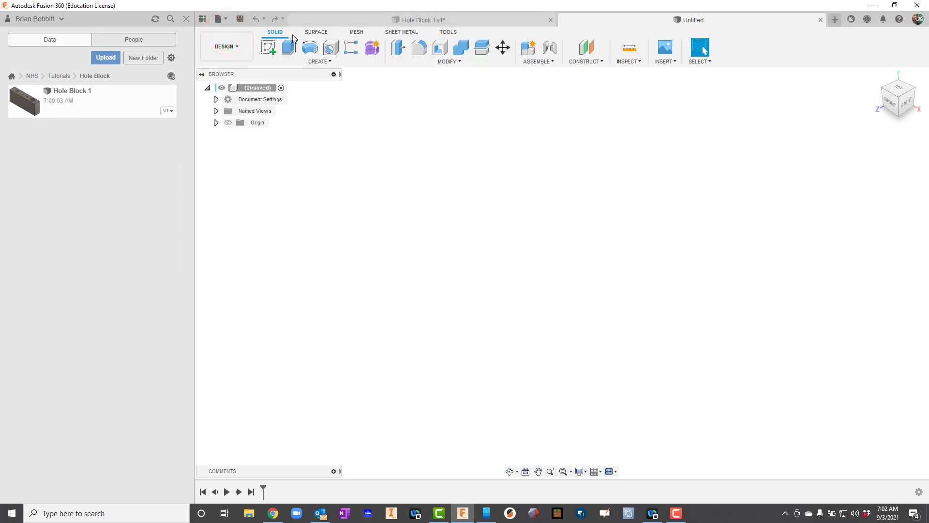
# Step: Save the new design as Hole Block 2
pyautogui.click(240, 19)
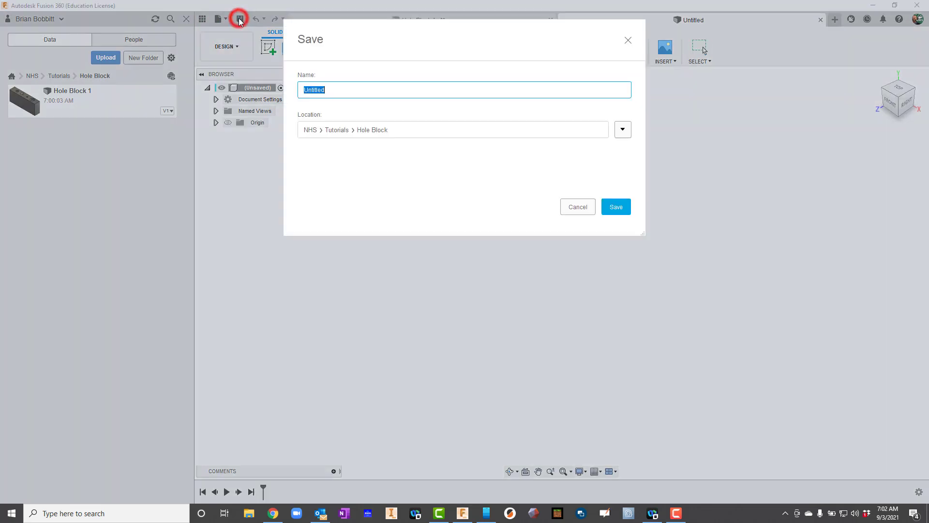
pyautogui.write('H')
pyautogui.write('2')
pyautogui.press('Return')
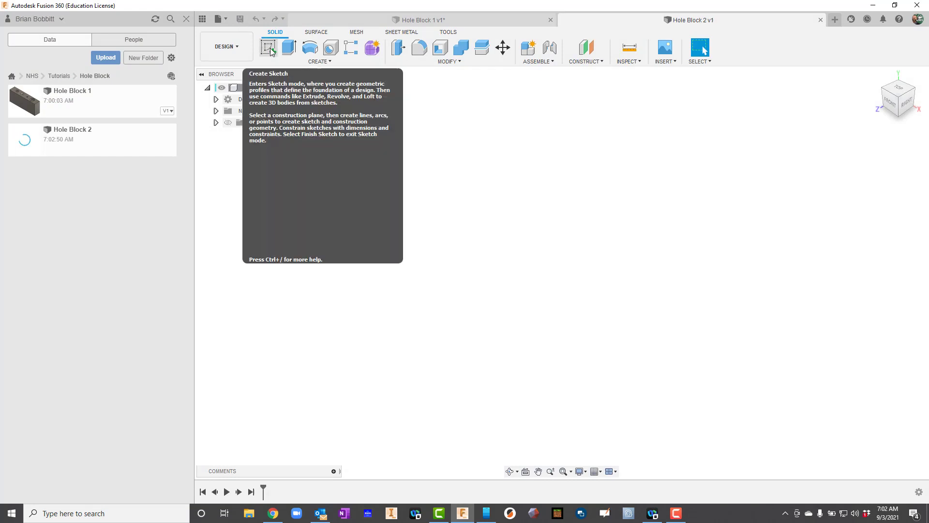
# Step: Sketch a rectangle on the front plane with its first corner at the origin
pyautogui.click(269, 48)
pyautogui.click(585, 261)
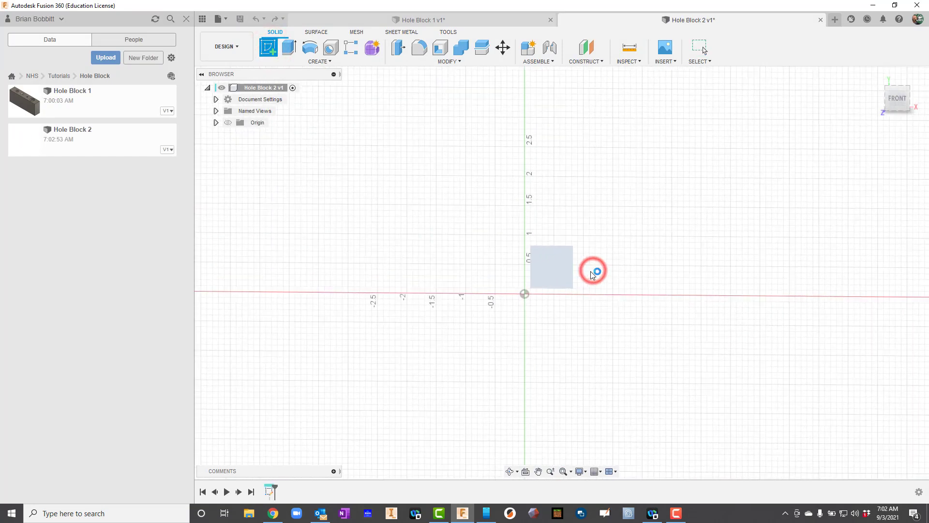
pyautogui.click(289, 48)
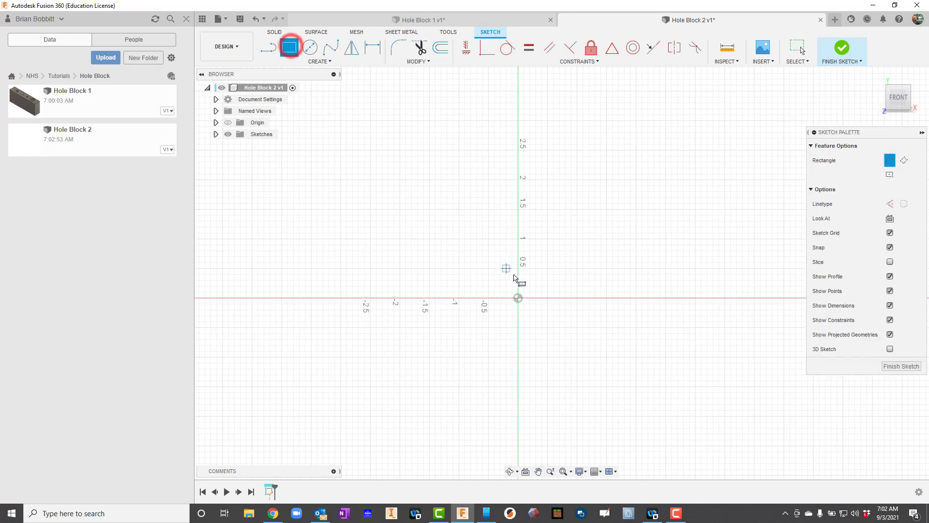
pyautogui.click(516, 295)
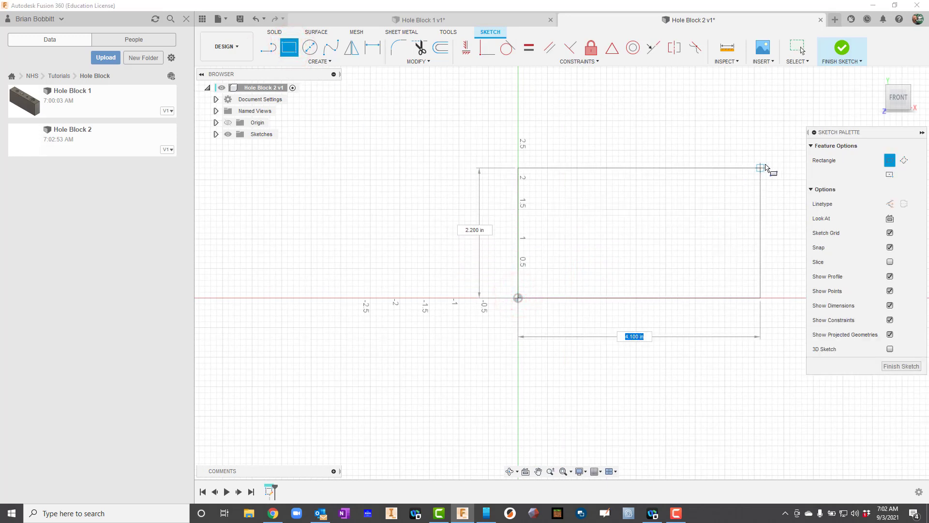
pyautogui.click(777, 166)
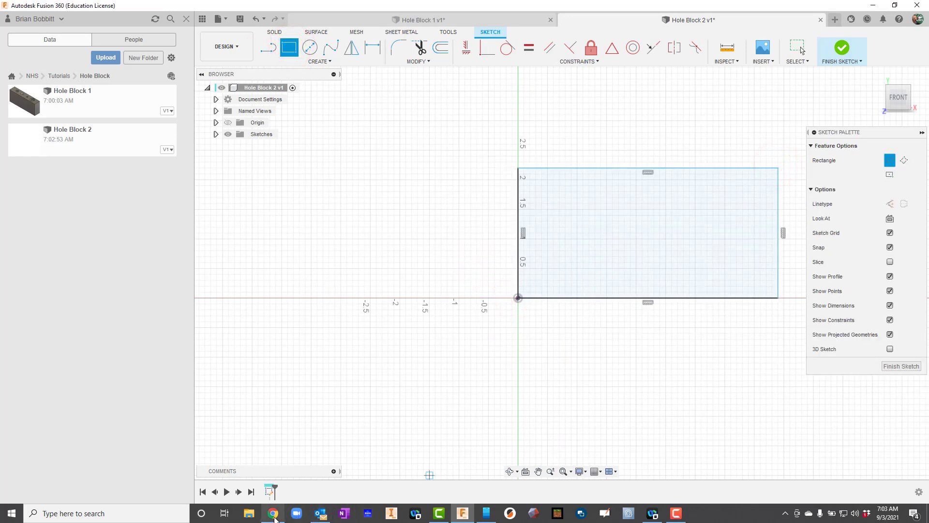
# Step: Switch to the drawing slide to check the block's dimensions
pyautogui.click(273, 513)
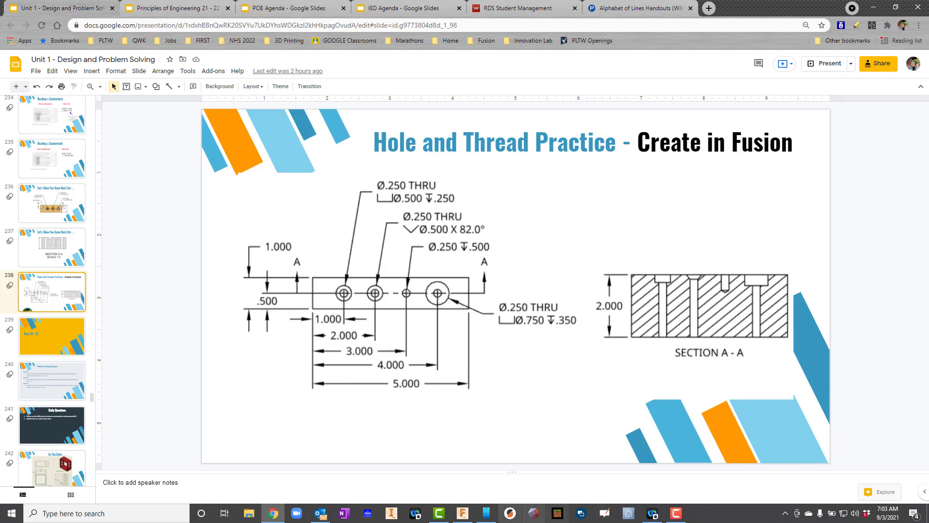
# Step: Dimension the rectangle to 5.00 wide and 2.00 high
pyautogui.click(461, 514)
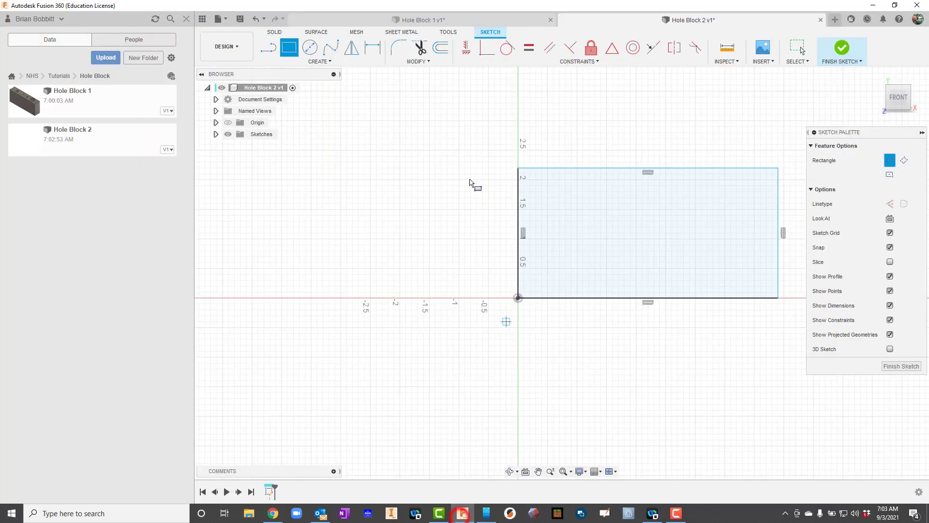
pyautogui.click(373, 50)
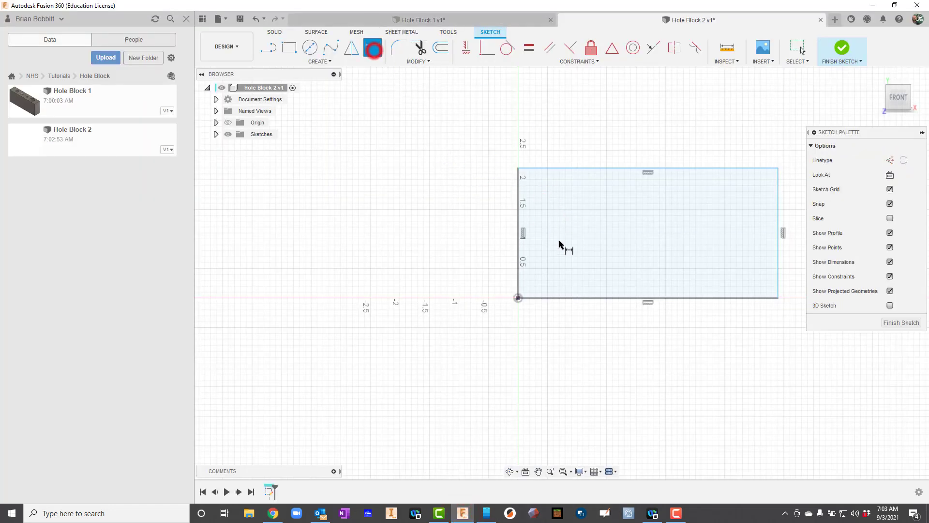
pyautogui.click(574, 296)
pyautogui.click(588, 324)
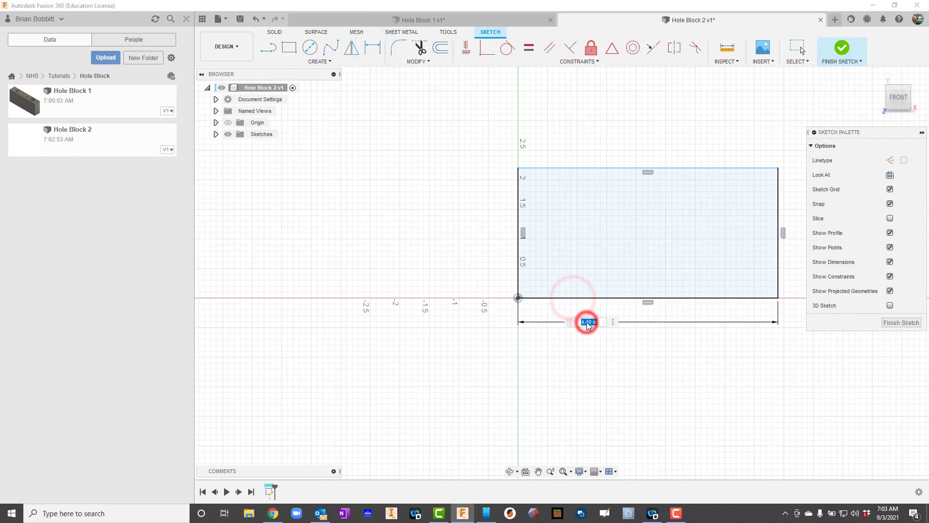
pyautogui.write('5')
pyautogui.press('Return')
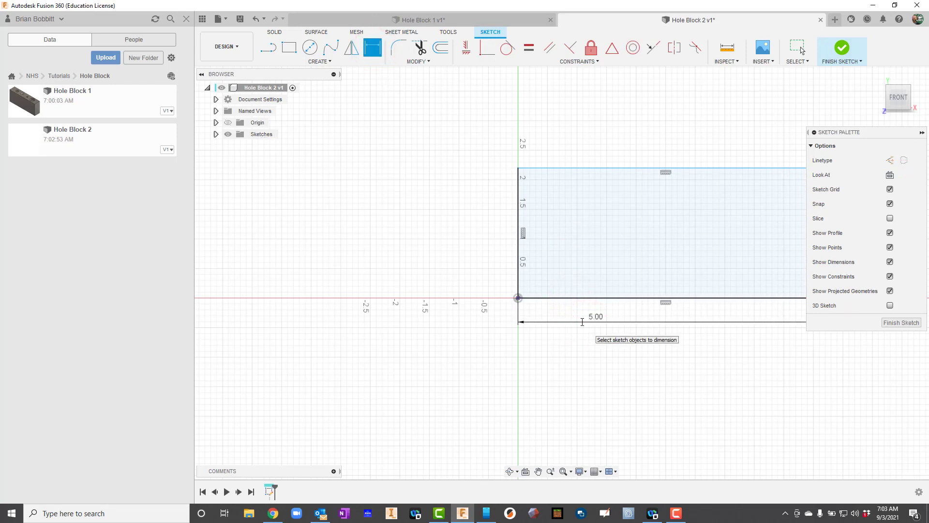
pyautogui.click(518, 227)
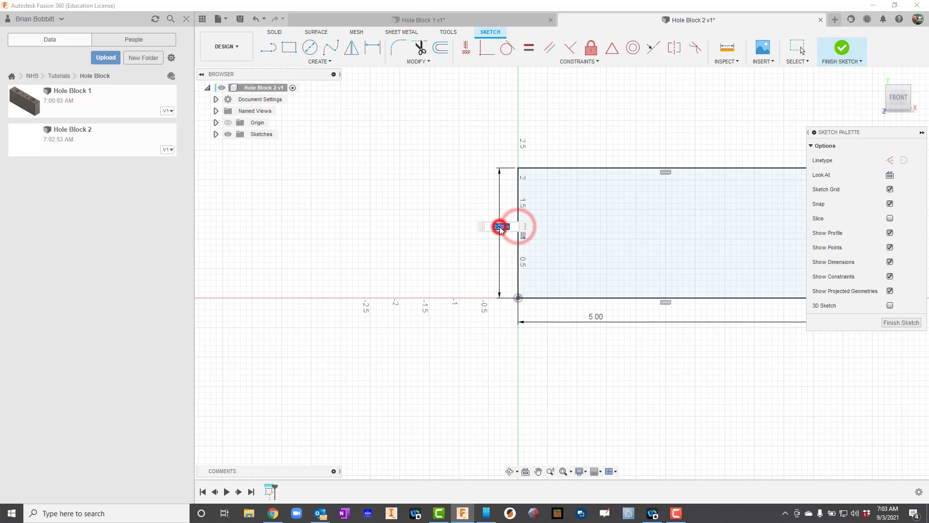
pyautogui.write('2')
pyautogui.press('Return')
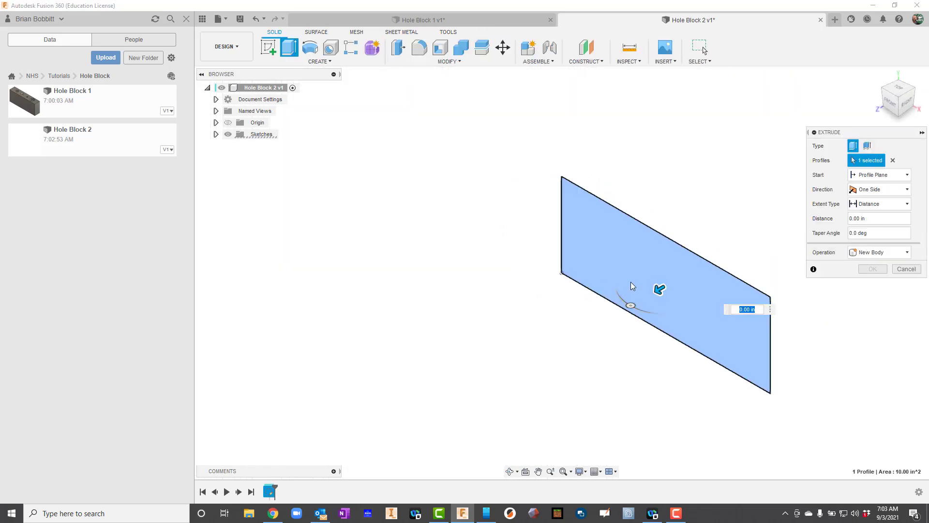
# Step: Extrude the rectangle profile into a 1 inch thick solid block
pyautogui.moveTo(657, 287); pyautogui.dragTo(643, 298)
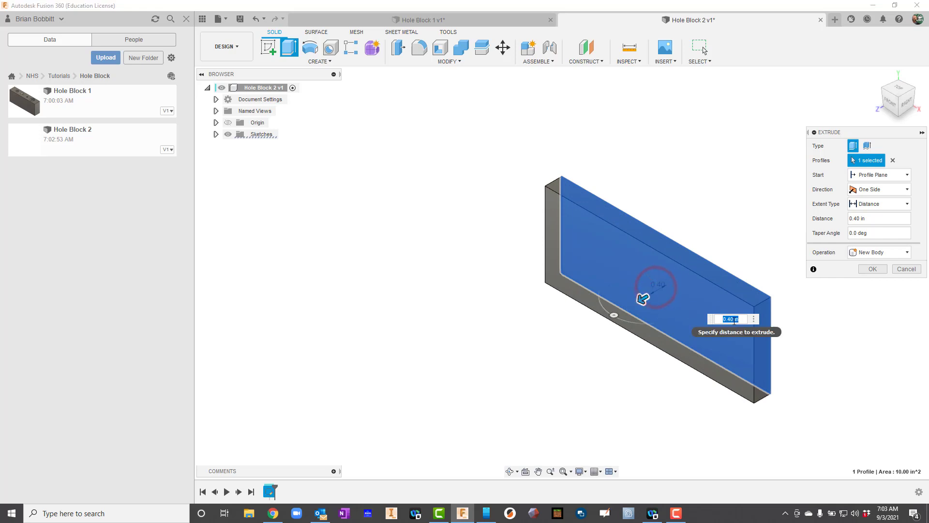
pyautogui.write('1')
pyautogui.press('Return')
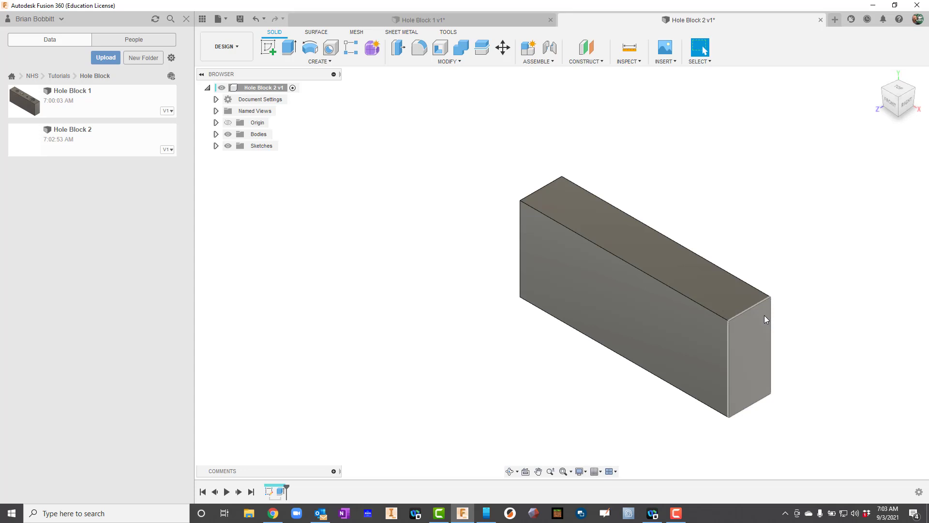
pyautogui.click(274, 513)
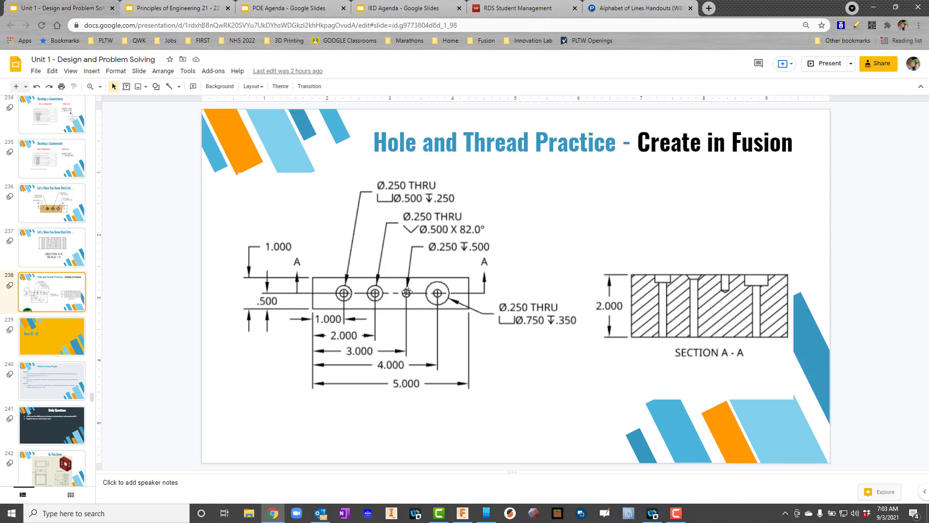
pyautogui.click(462, 513)
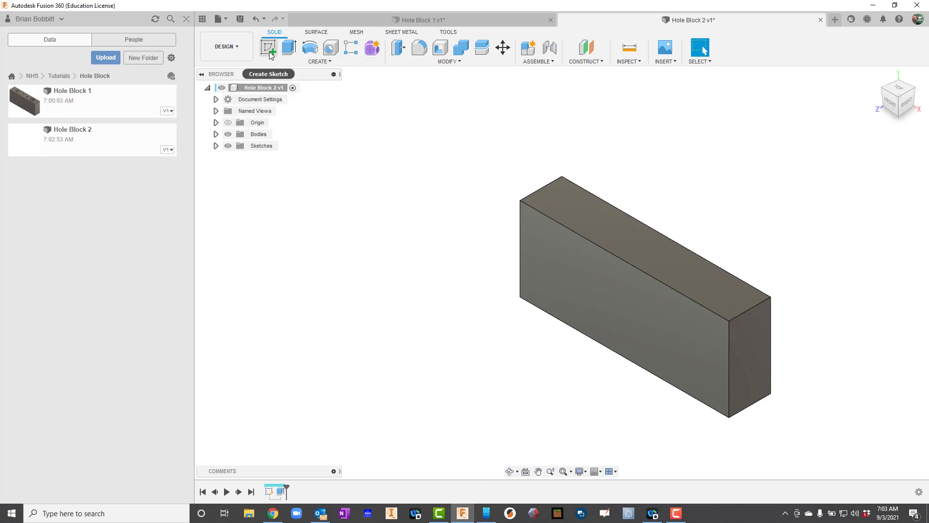
# Step: Start a sketch on the block's top face with the Point tool, moving the palette aside
pyautogui.click(269, 48)
pyautogui.click(593, 216)
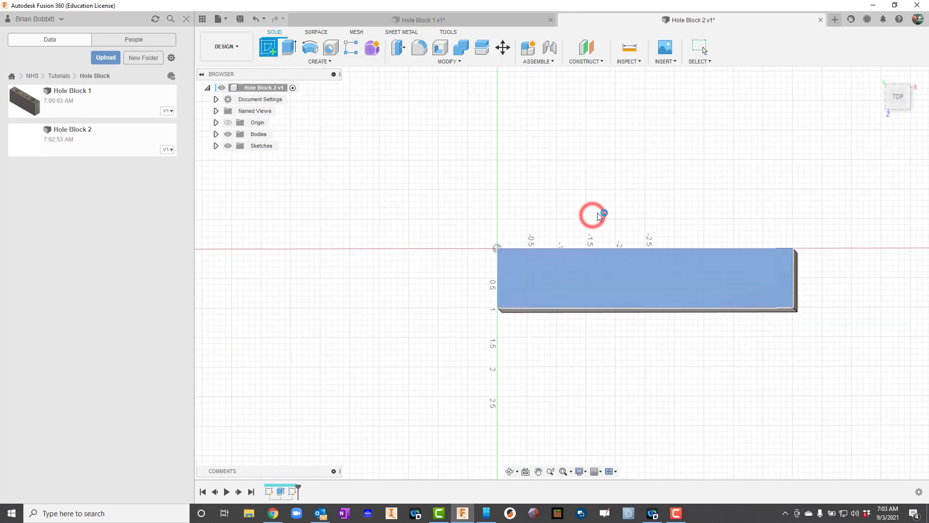
pyautogui.click(318, 62)
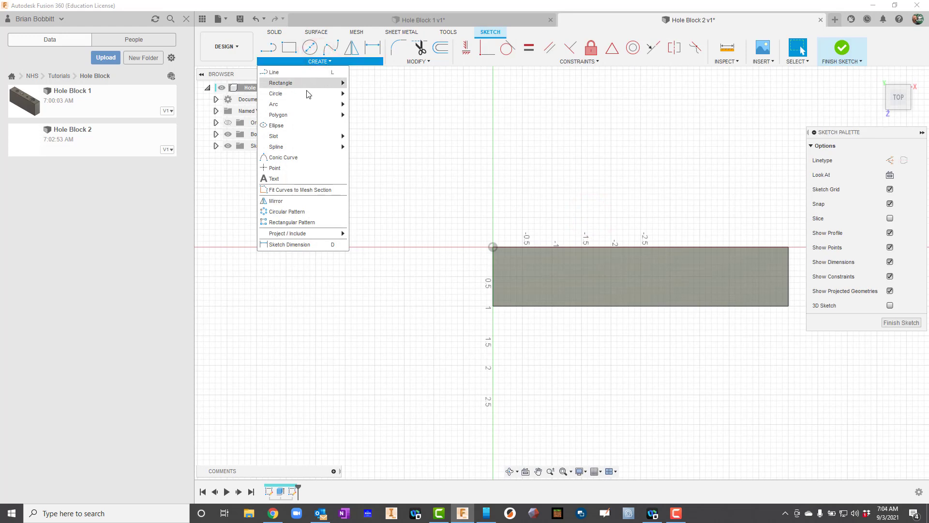
pyautogui.click(284, 171)
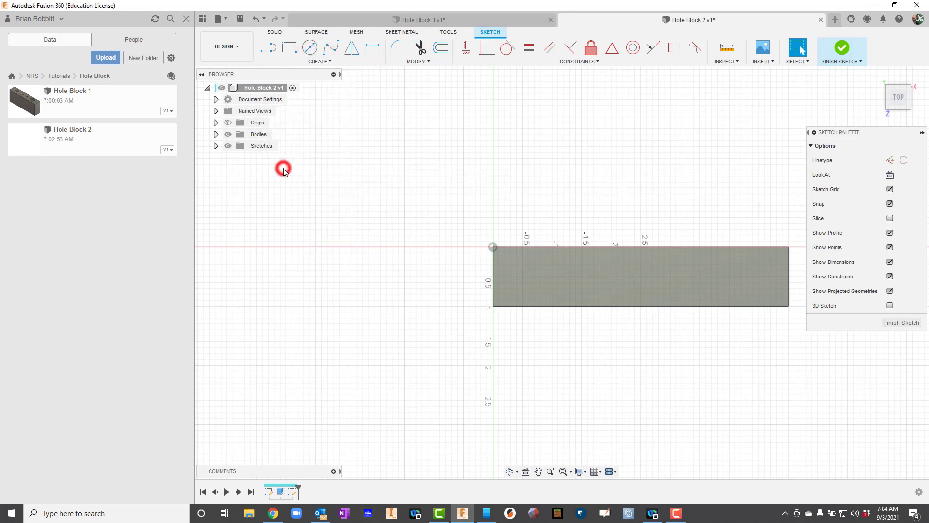
pyautogui.scroll(3, 696, 338)
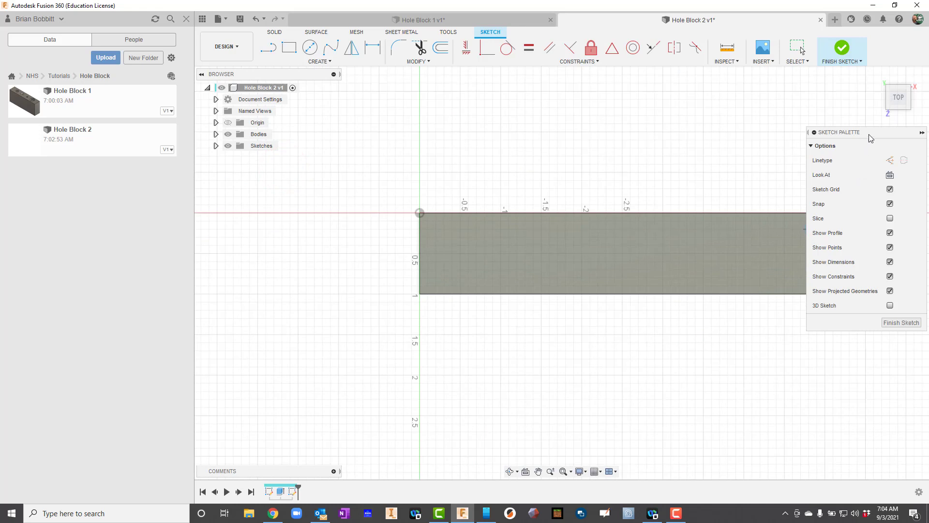
pyautogui.moveTo(870, 133); pyautogui.dragTo(883, 320)
pyautogui.scroll(-1, 621, 240)
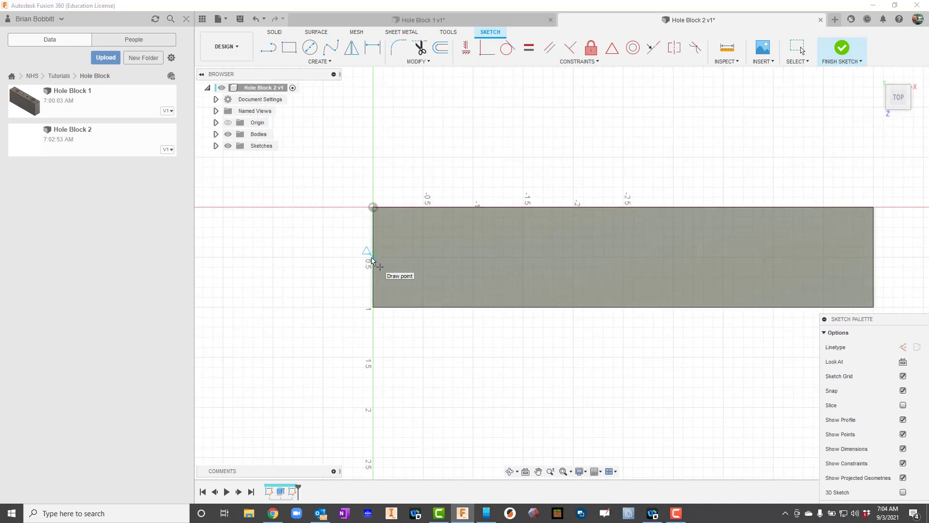
# Step: Place four sketch points in a row along the rectangle's horizontal midline
pyautogui.click(459, 259)
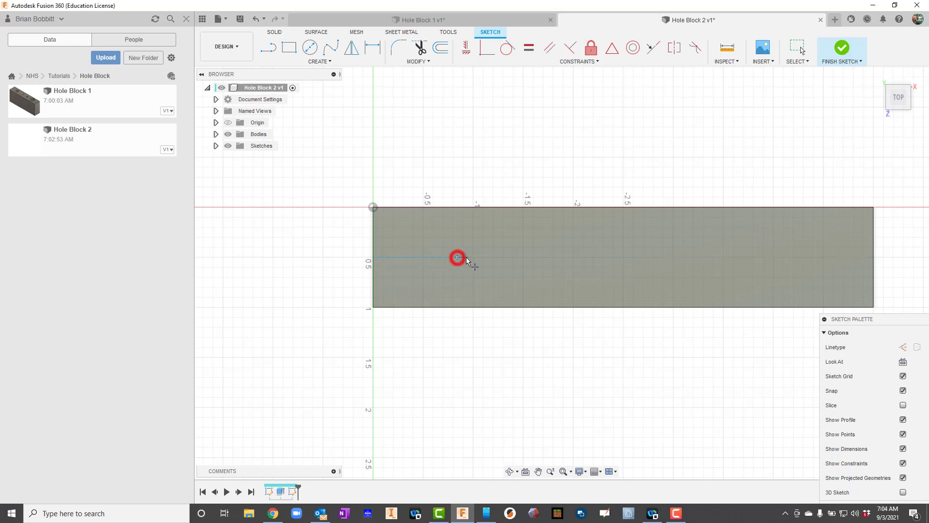
pyautogui.click(563, 258)
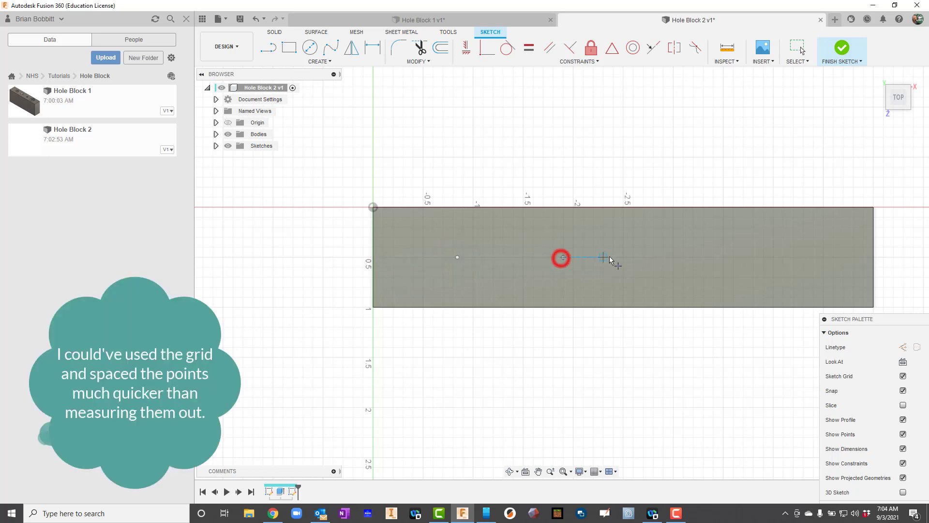
pyautogui.click(676, 257)
pyautogui.click(788, 258)
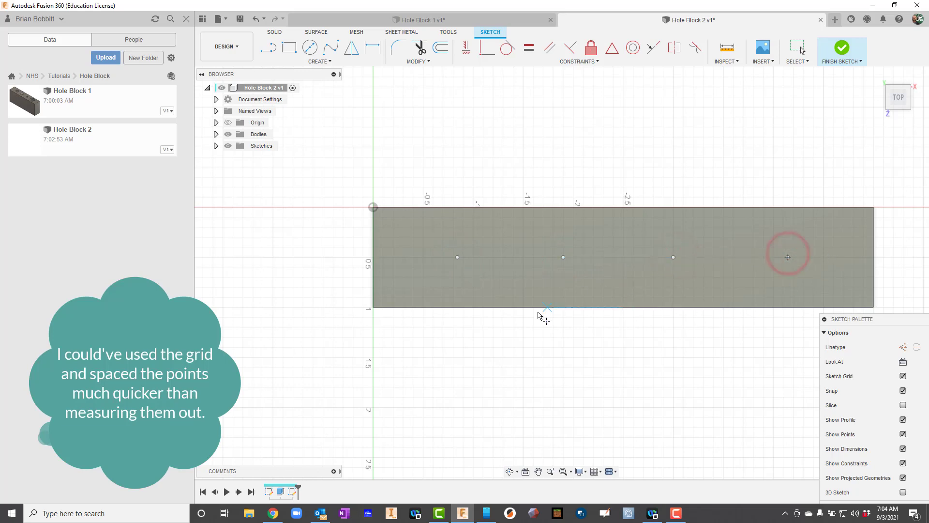
# Step: Dimension the first two points at 1.00 and 2.00 from the block's left edge
pyautogui.click(373, 49)
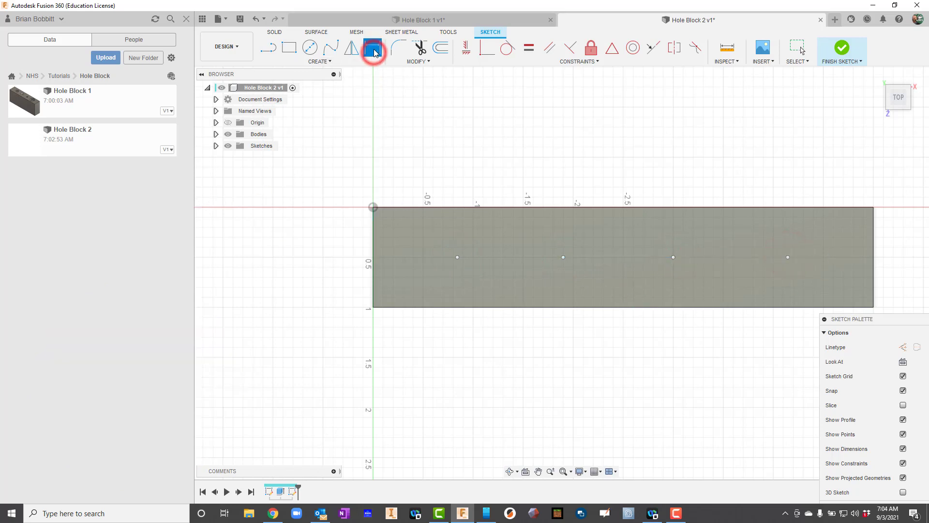
pyautogui.click(374, 236)
pyautogui.click(457, 256)
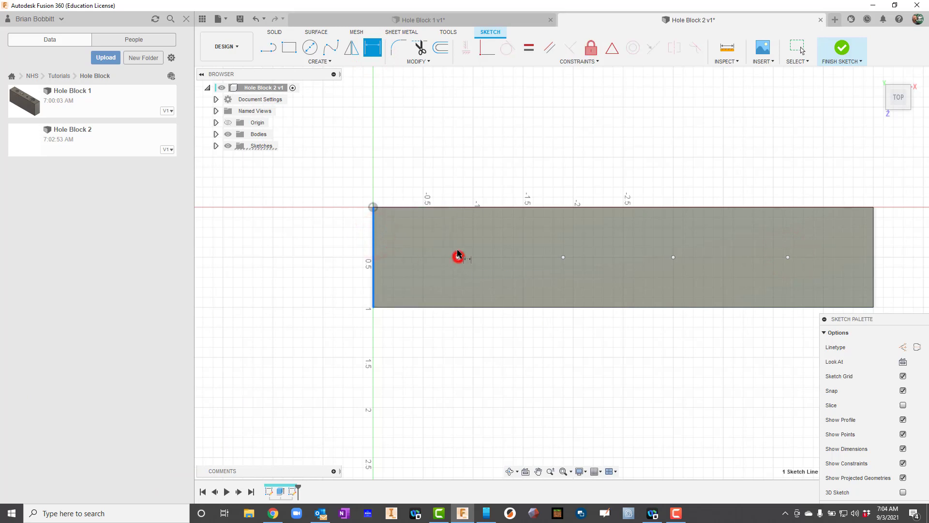
pyautogui.click(430, 180)
pyautogui.write('1')
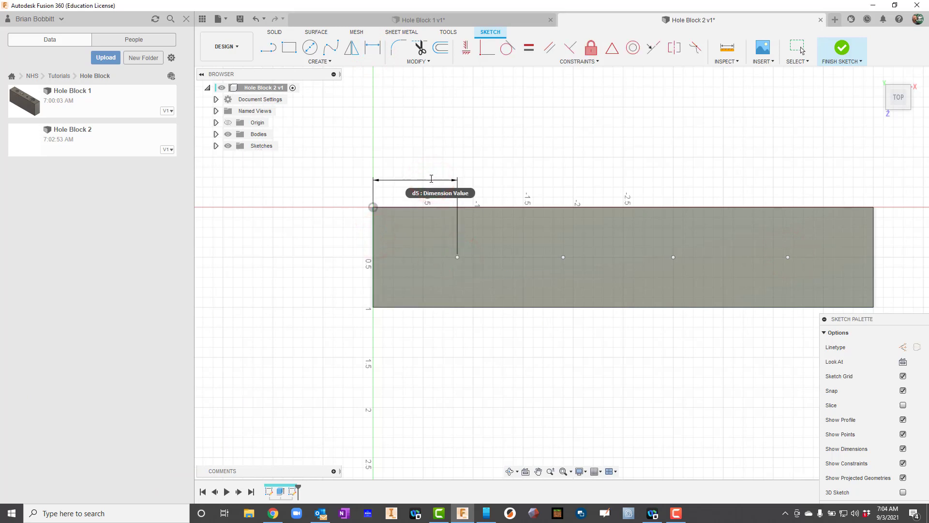
pyautogui.press('Return')
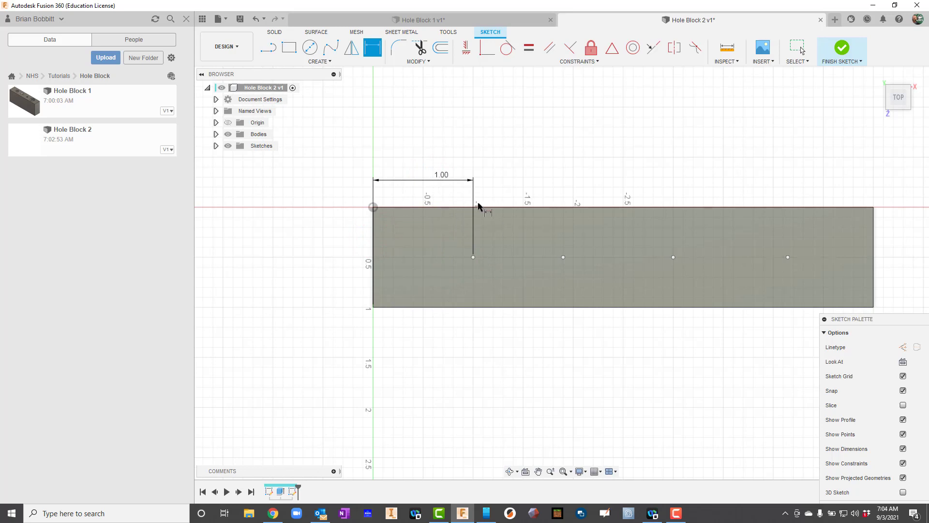
pyautogui.click(374, 254)
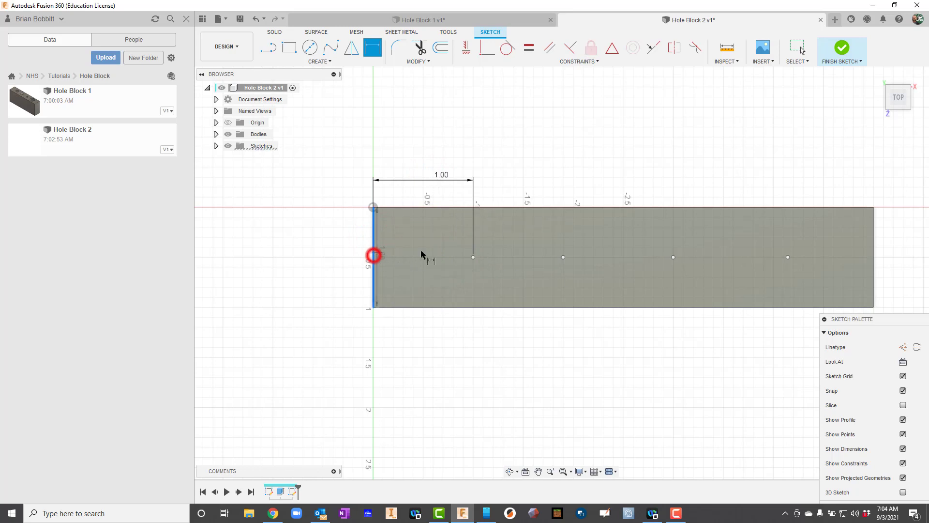
pyautogui.click(563, 259)
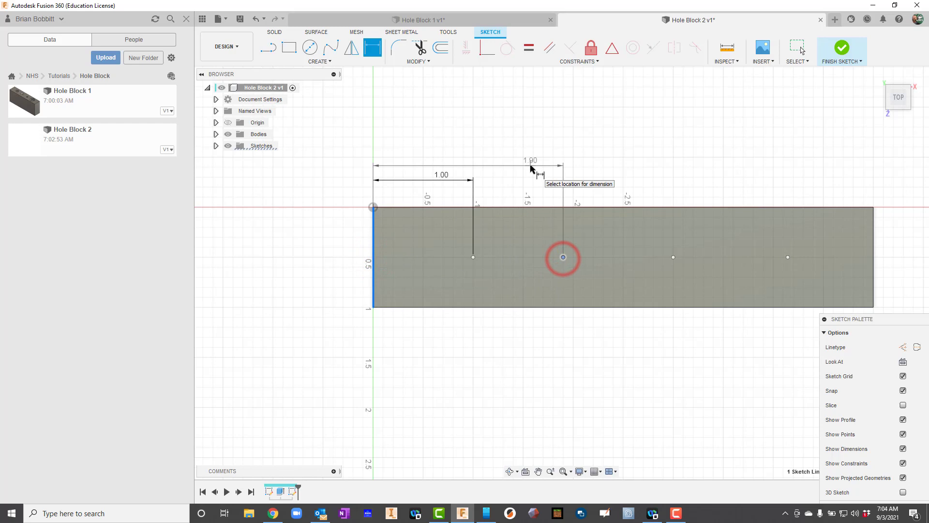
pyautogui.click(532, 165)
pyautogui.write('2')
pyautogui.press('Return')
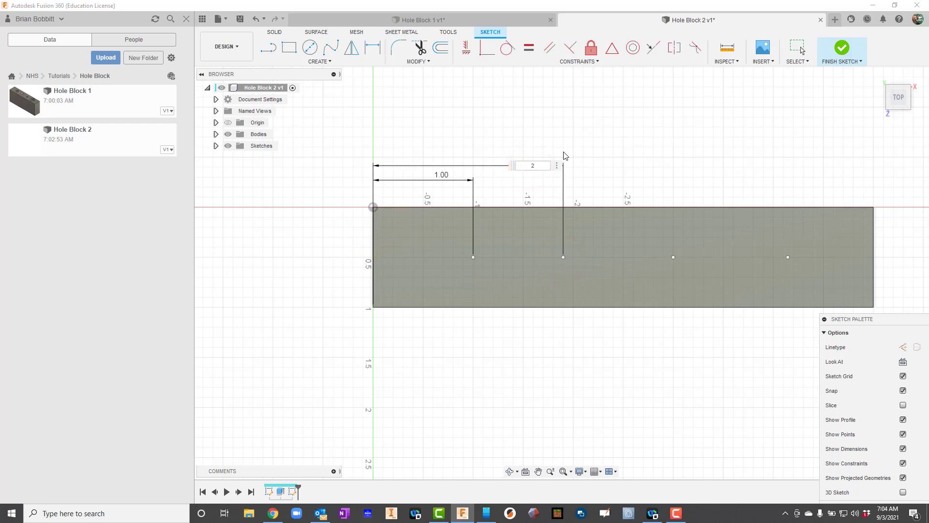
# Step: Dimension the third and fourth points at 3.00 and 4.00 from the left edge
pyautogui.click(374, 247)
pyautogui.click(673, 256)
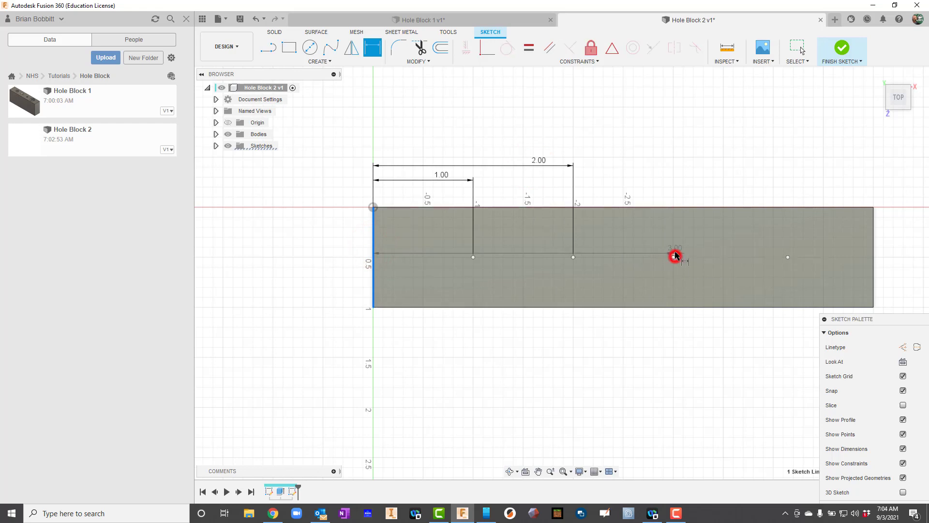
pyautogui.click(643, 144)
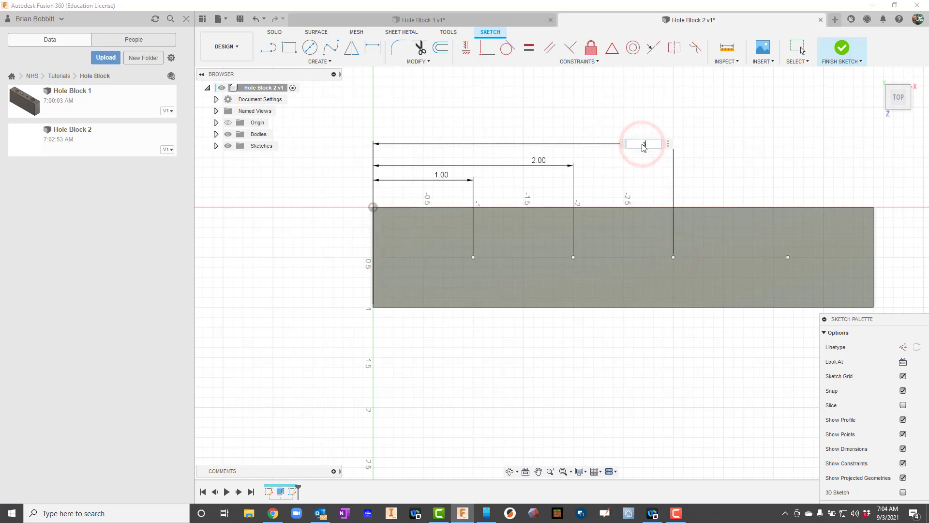
pyautogui.write('3')
pyautogui.press('Return')
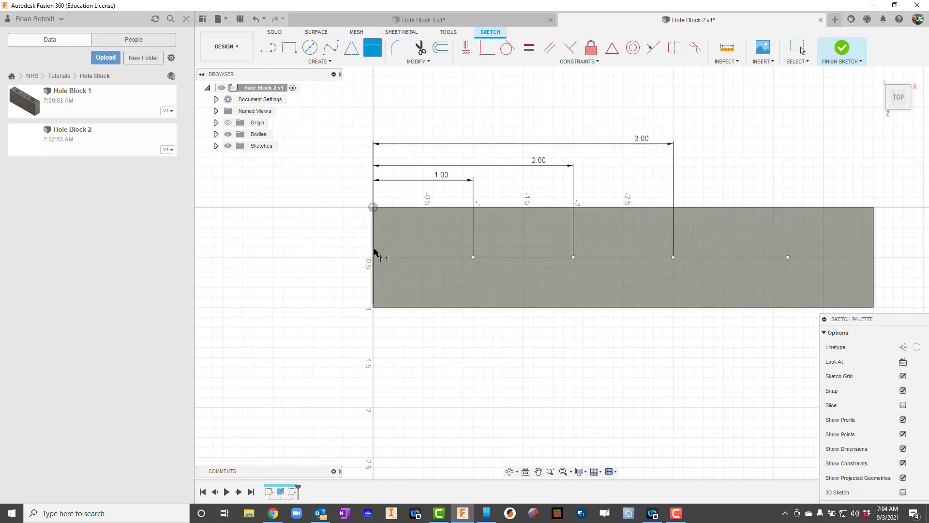
pyautogui.click(374, 249)
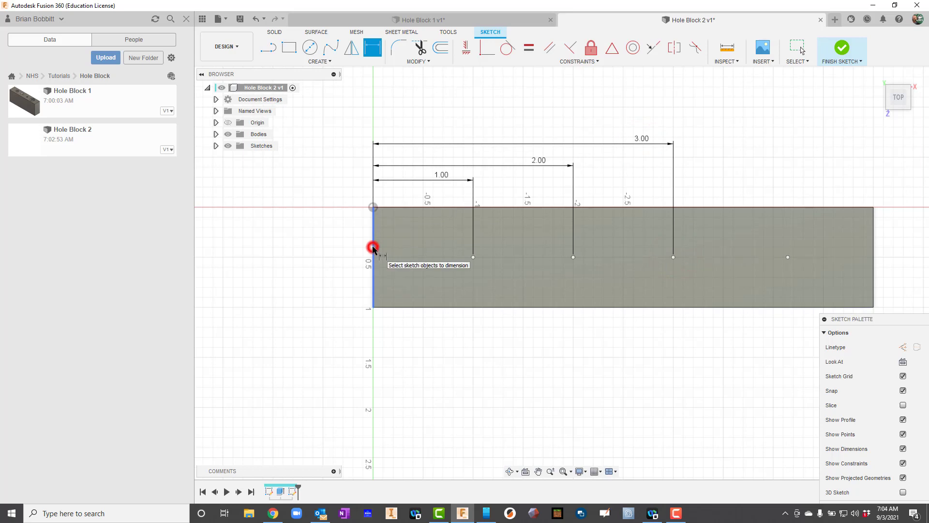
pyautogui.click(786, 255)
pyautogui.click(764, 129)
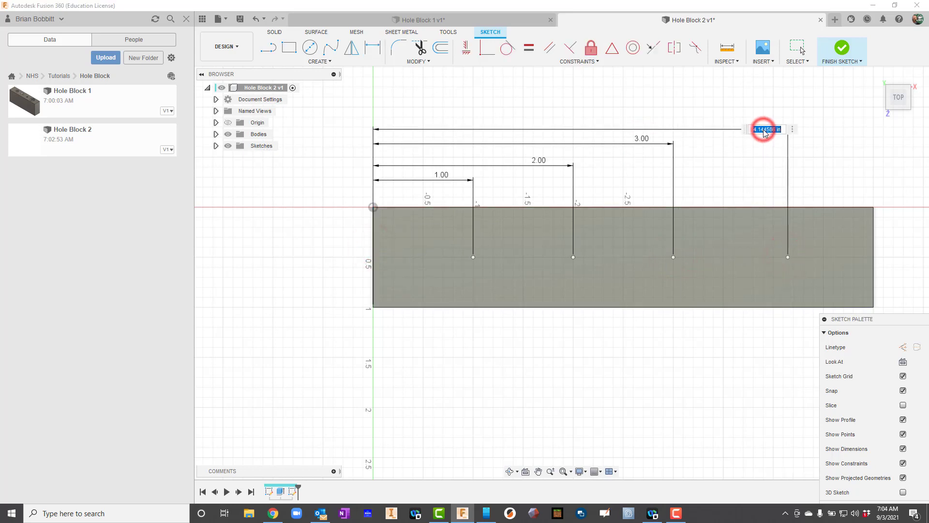
pyautogui.write('4')
pyautogui.press('Return')
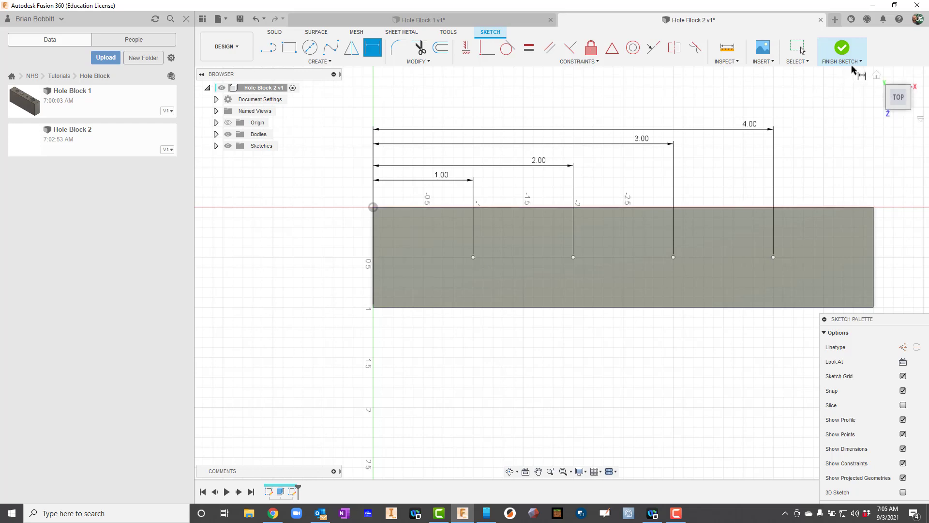
# Step: Finish the point sketch and orbit the block into a 3D view
pyautogui.click(841, 47)
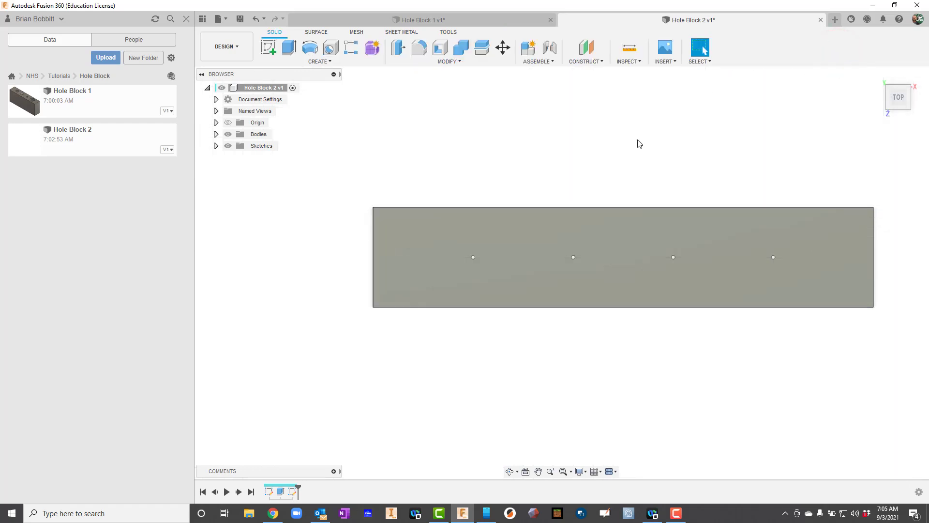
pyautogui.click(511, 471)
pyautogui.moveTo(588, 261); pyautogui.dragTo(581, 261)
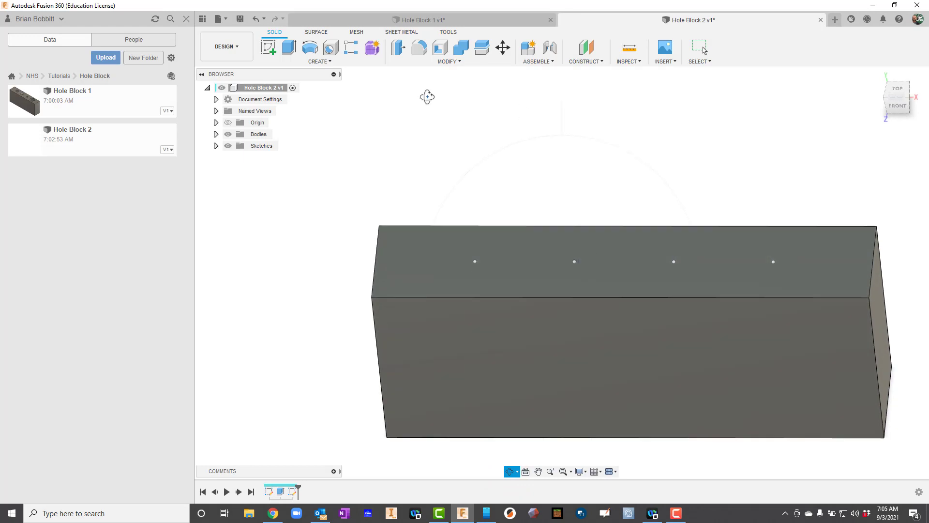
pyautogui.press('Escape')
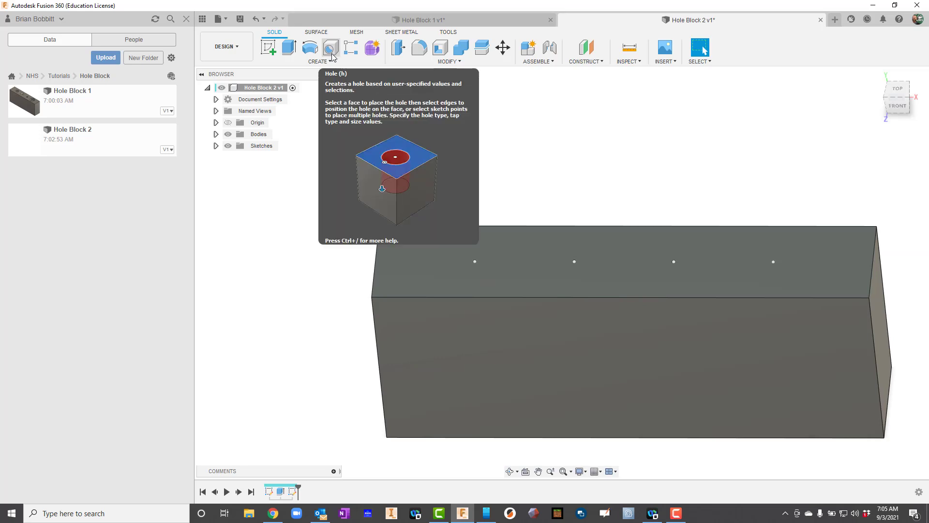
# Step: Place a hole at the first sketch point, checking its specs on the drawing slide
pyautogui.click(331, 48)
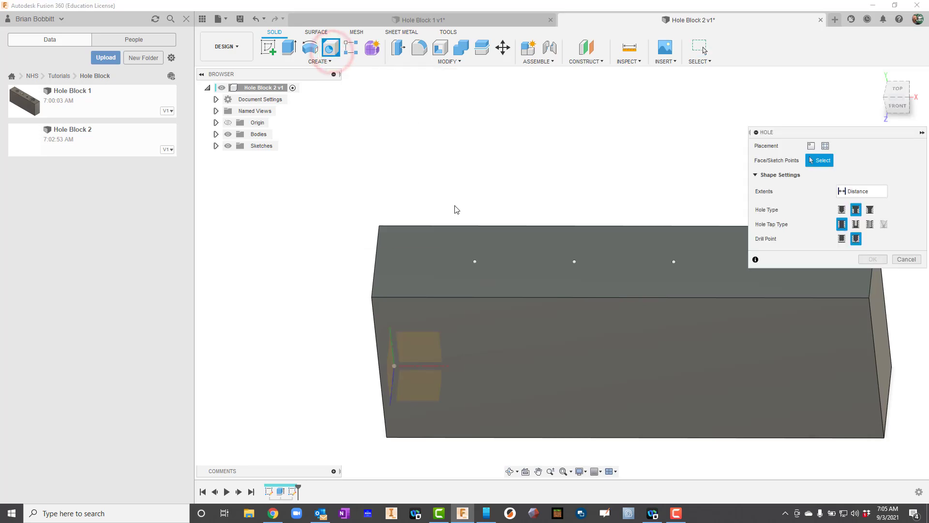
pyautogui.click(475, 262)
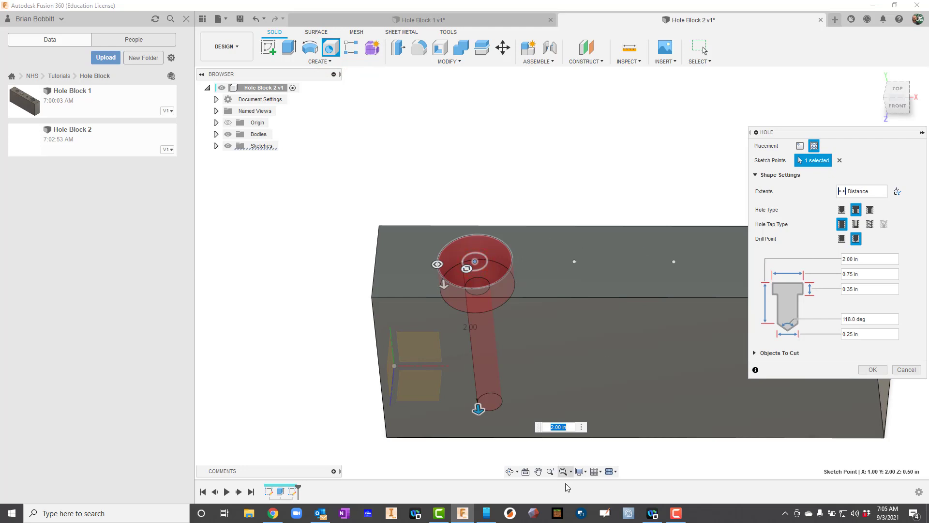
pyautogui.click(275, 515)
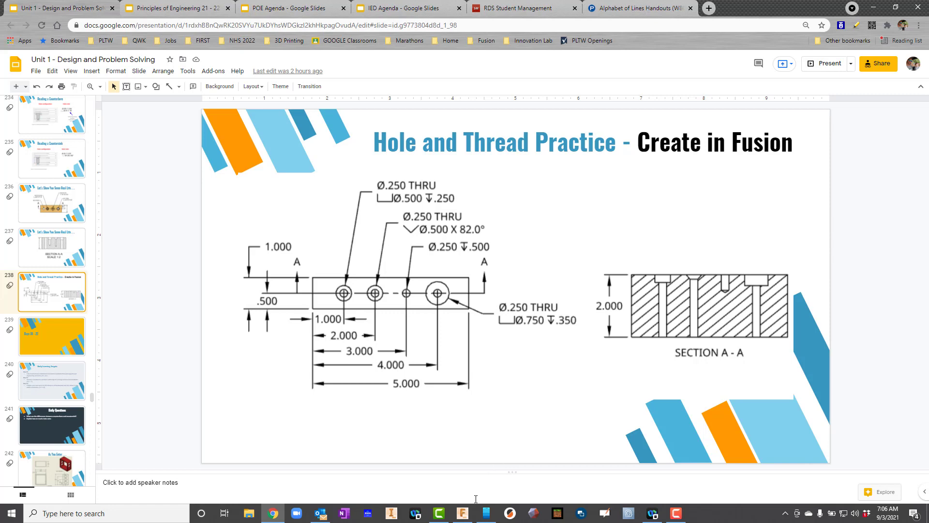
pyautogui.click(461, 512)
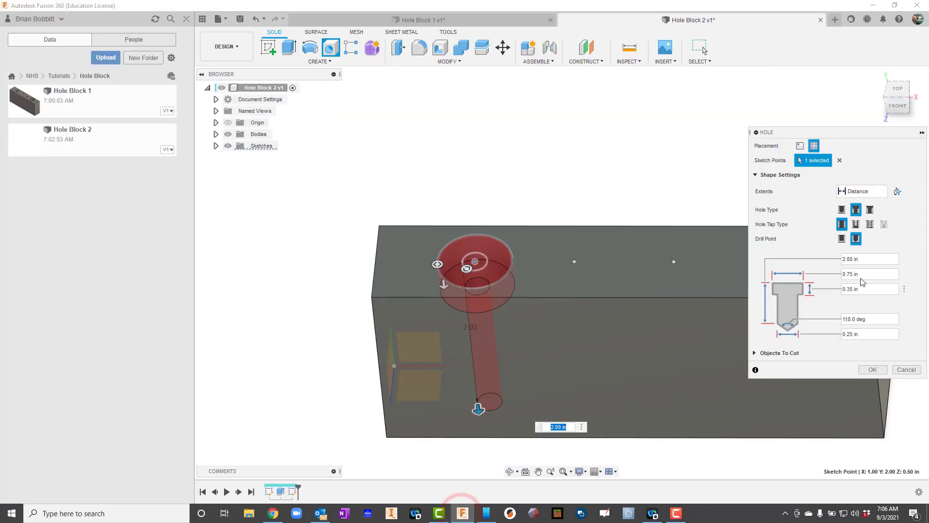
# Step: Set the hole type to counterbore and review the hole extent choices
pyautogui.click(869, 210)
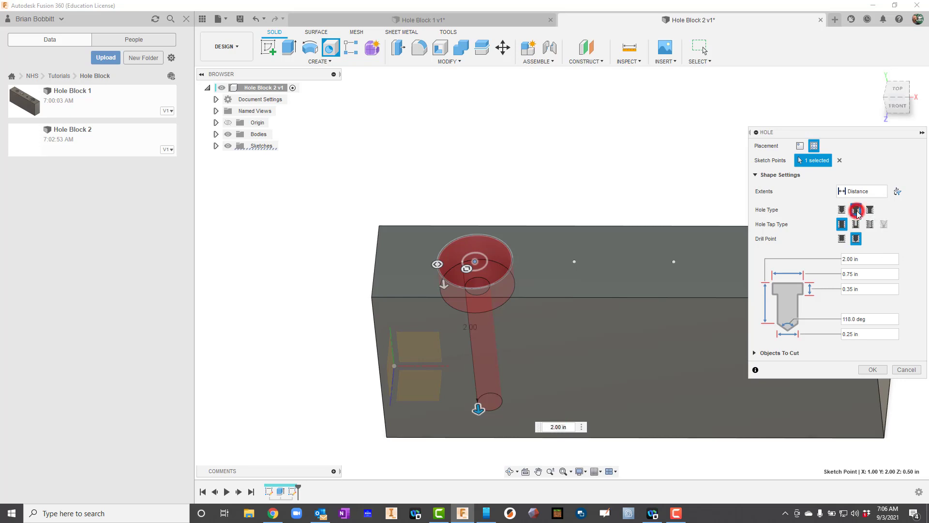
pyautogui.click(856, 209)
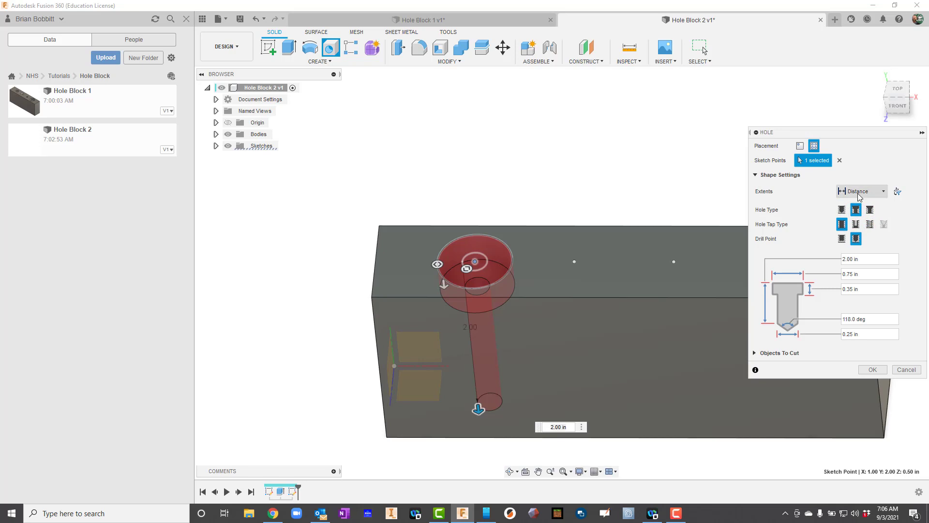
pyautogui.click(859, 192)
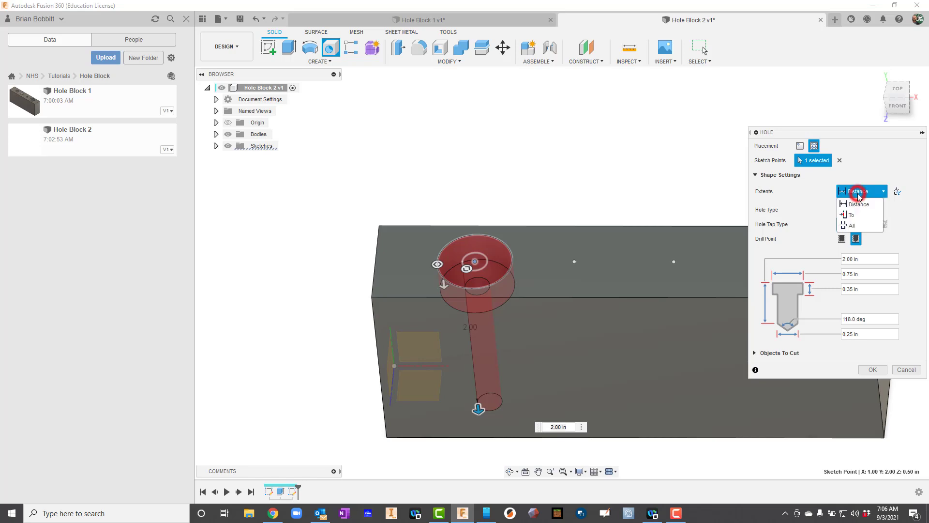
# Step: Set the hole extents to All so it cuts through the whole block, checking the drawing callouts
pyautogui.click(854, 225)
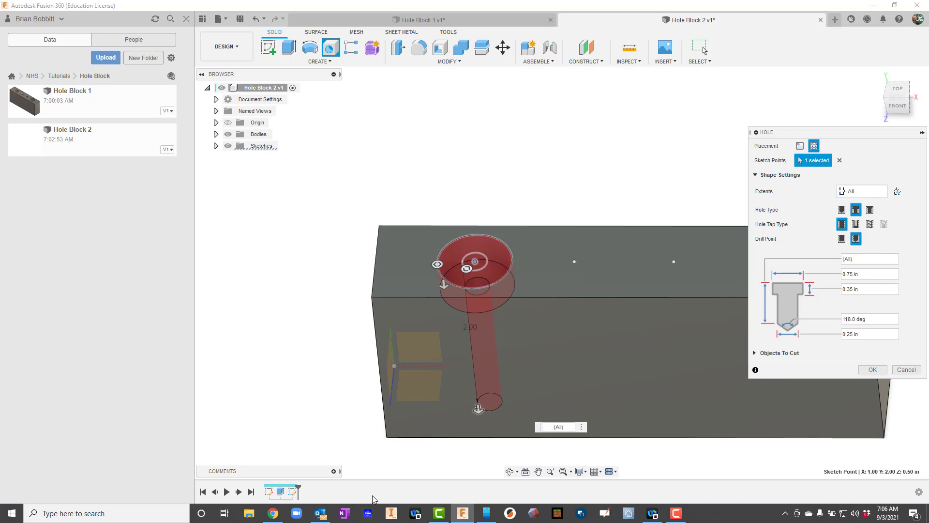
pyautogui.click(274, 513)
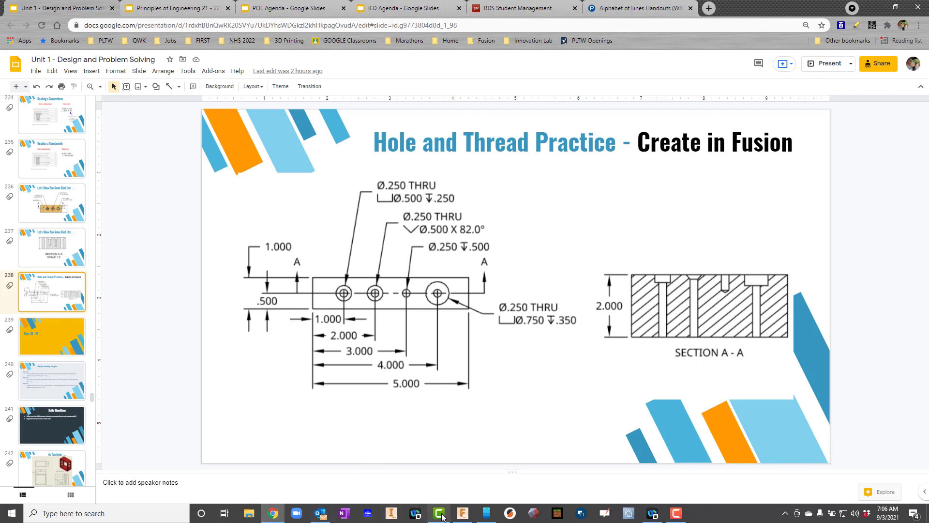
pyautogui.click(462, 513)
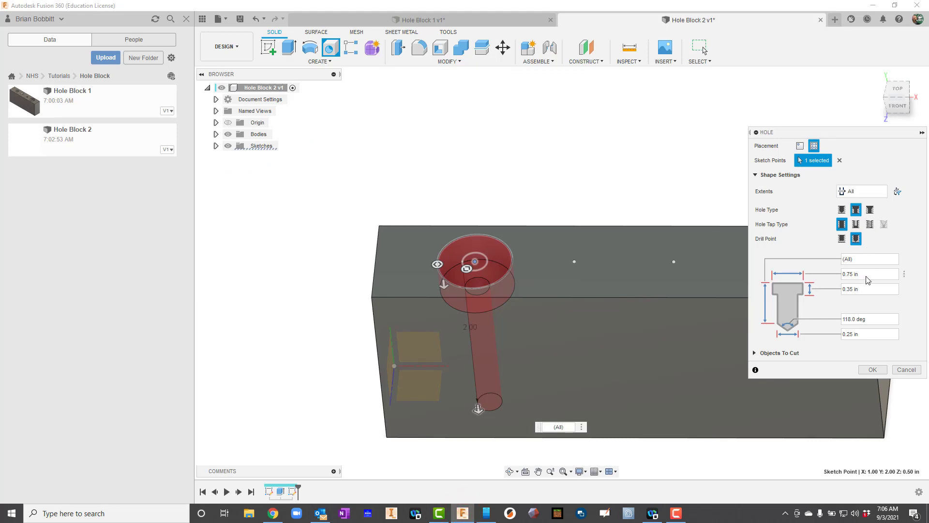
# Step: Set counterbore diameter 0.5 in and depth 0.25 in, check the hole diameter, and create the hole
pyautogui.doubleClick(851, 274)
pyautogui.press('BackSpace')
pyautogui.write('5')
pyautogui.doubleClick(852, 289)
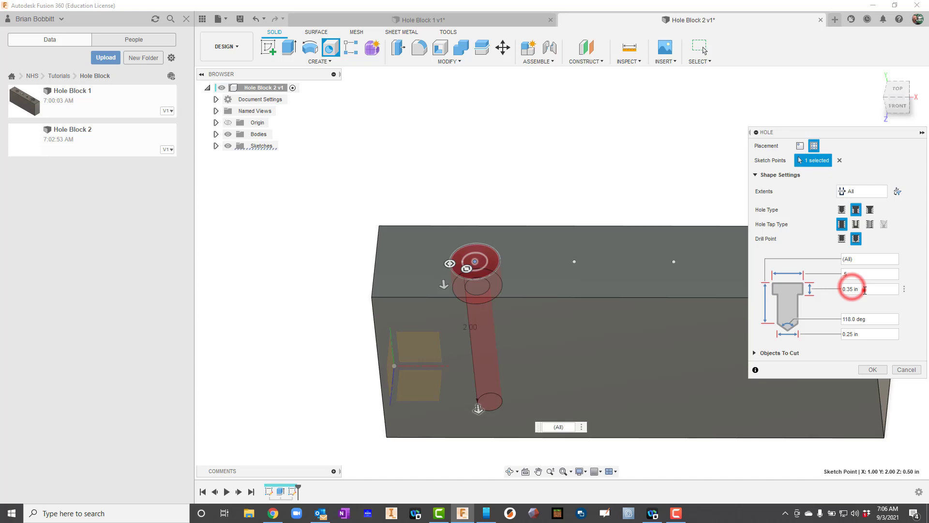
pyautogui.write('.25')
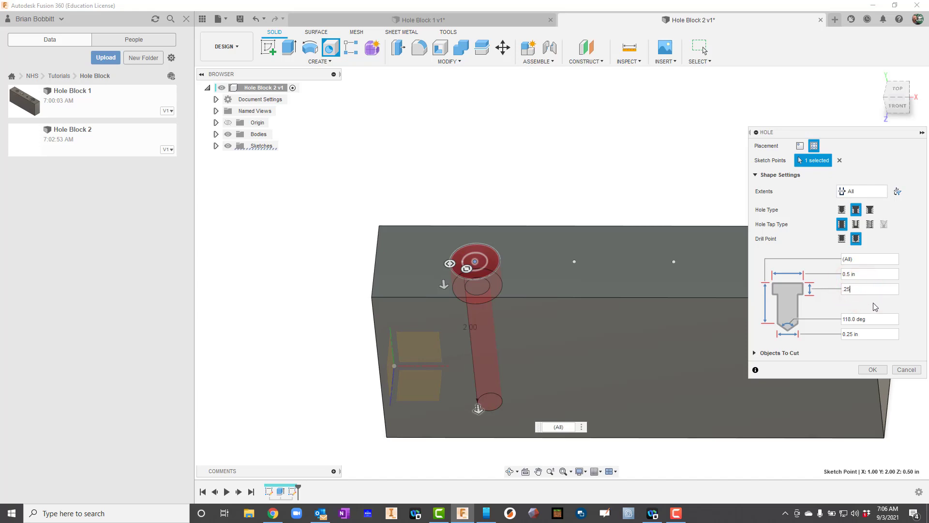
pyautogui.click(869, 320)
pyautogui.click(273, 514)
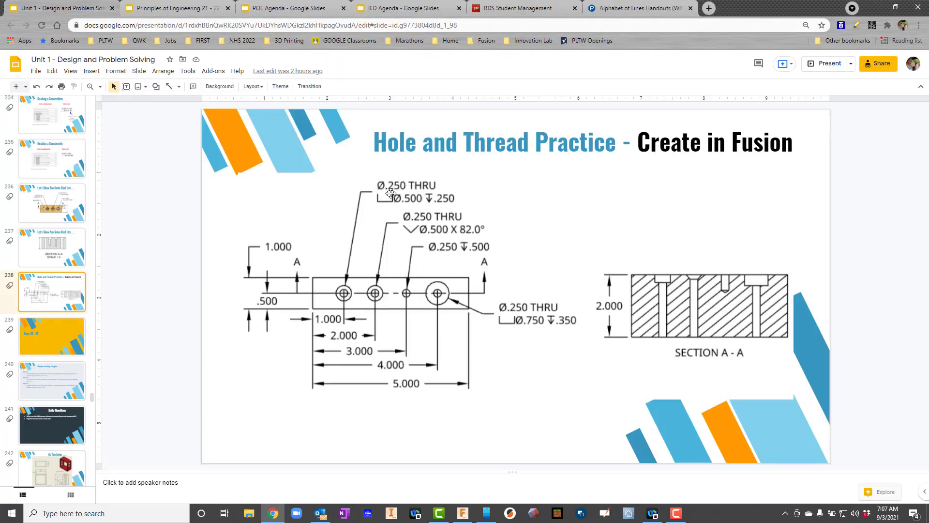
pyautogui.click(463, 513)
pyautogui.click(860, 333)
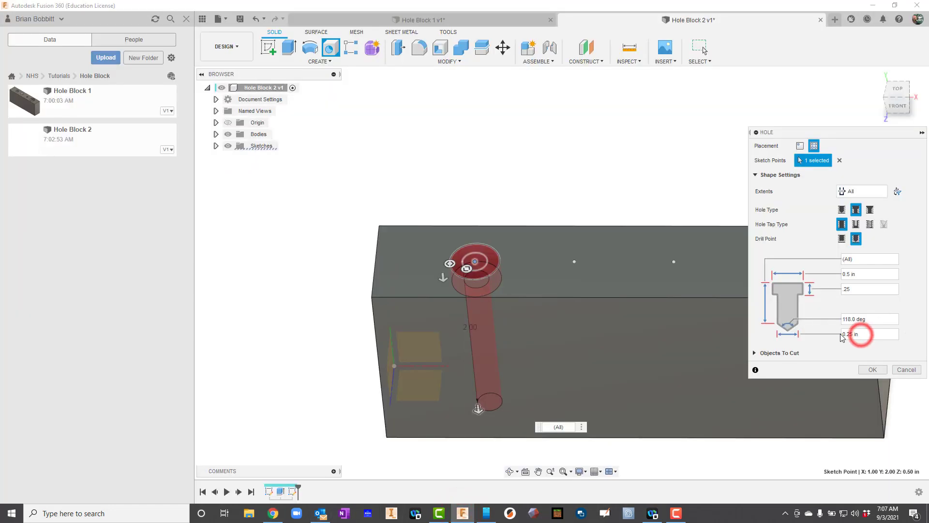
pyautogui.click(873, 370)
# Step: Orbit the block to an angled view of the top face
pyautogui.click(510, 471)
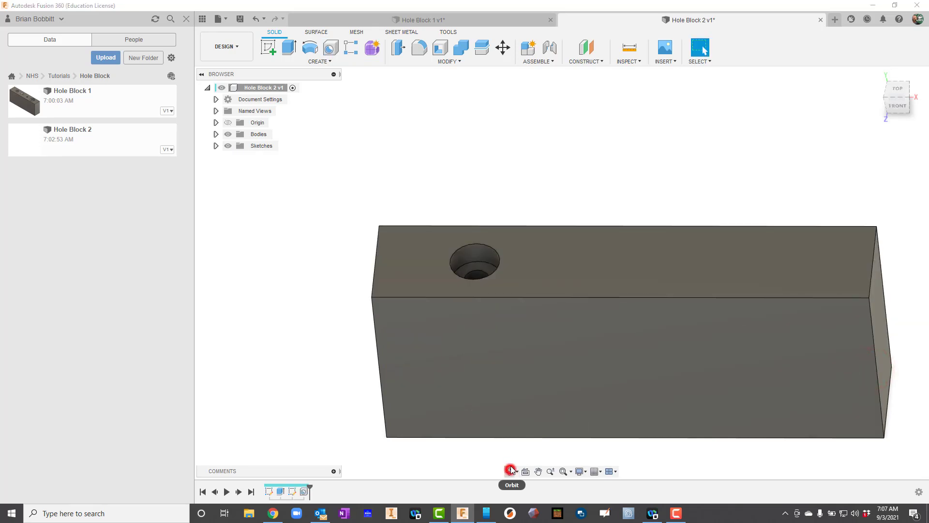
pyautogui.moveTo(571, 315)
pyautogui.mouseDown()
pyautogui.moveTo(590, 325)
pyautogui.moveTo(563, 309)
pyautogui.mouseUp()
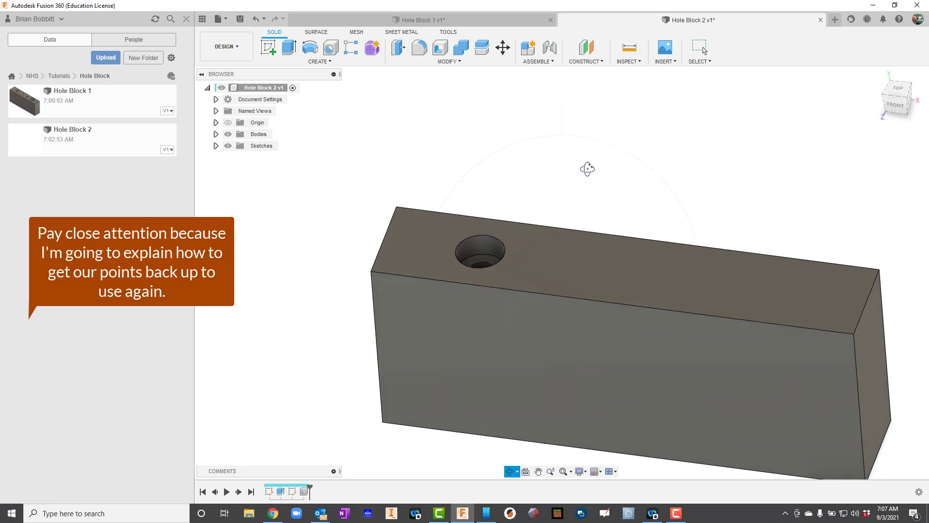
pyautogui.press('Escape')
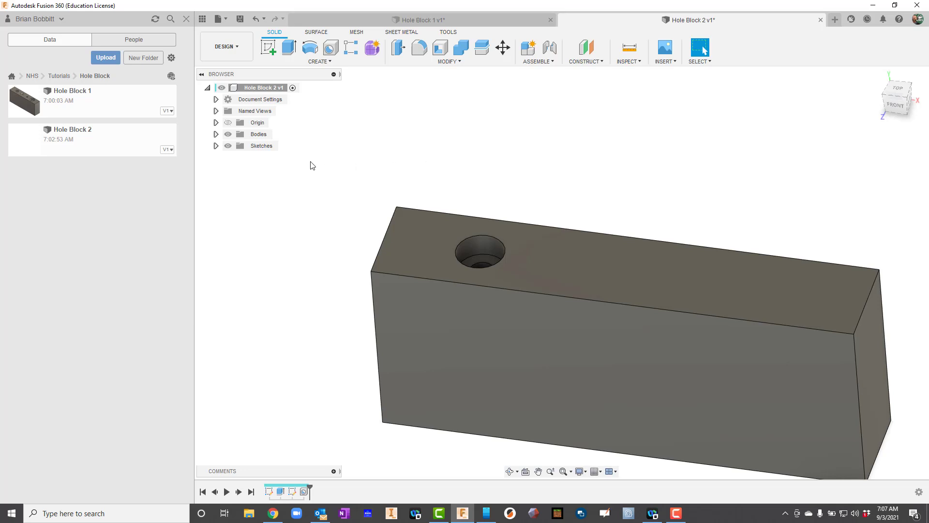
# Step: Show Sketch2's remaining hole points in the browser and close the data panel
pyautogui.click(216, 146)
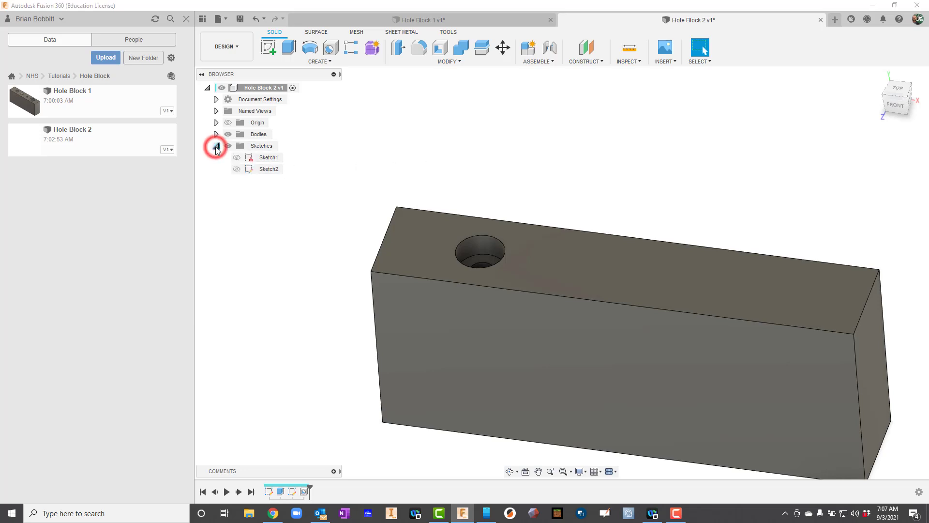
pyautogui.click(269, 169)
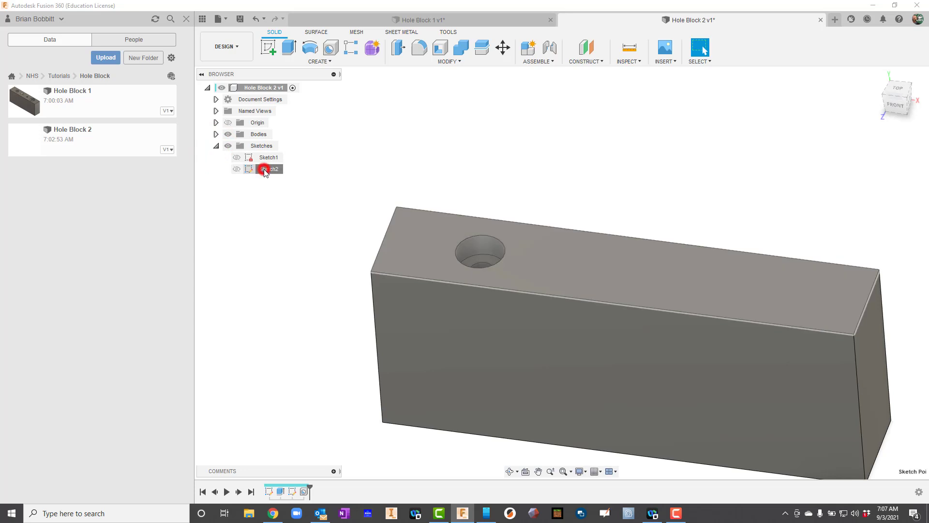
pyautogui.click(237, 169)
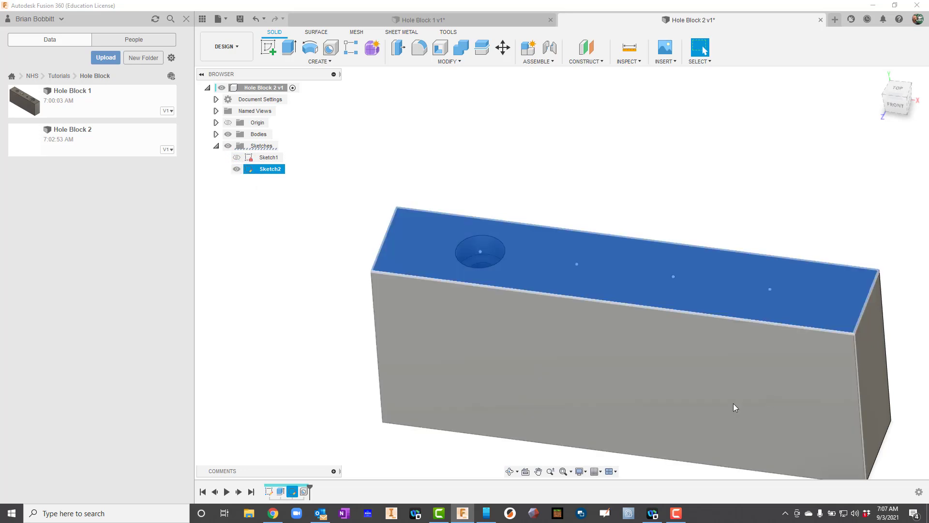
pyautogui.click(236, 169)
pyautogui.click(236, 170)
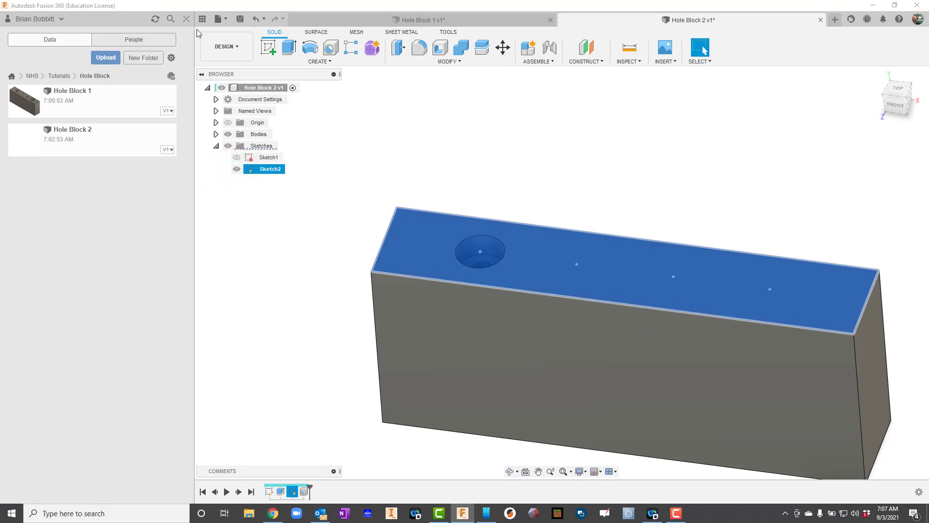
pyautogui.click(186, 19)
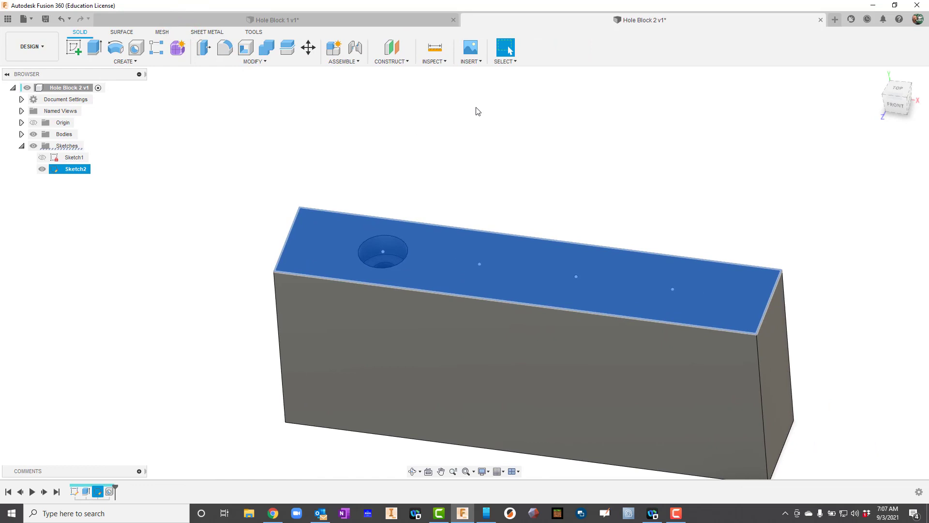
# Step: Start a new hole at the second sketch point, checking its callout on the drawing
pyautogui.click(339, 240)
pyautogui.click(139, 49)
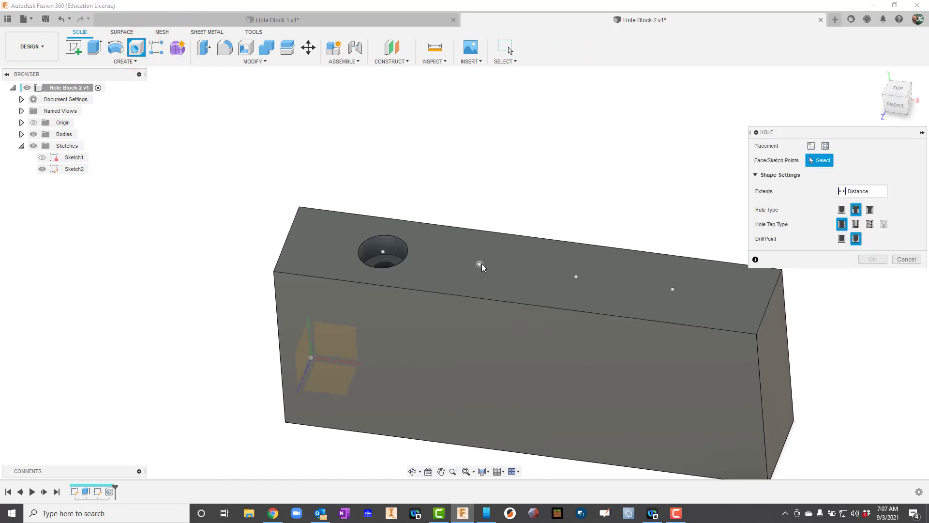
pyautogui.click(479, 264)
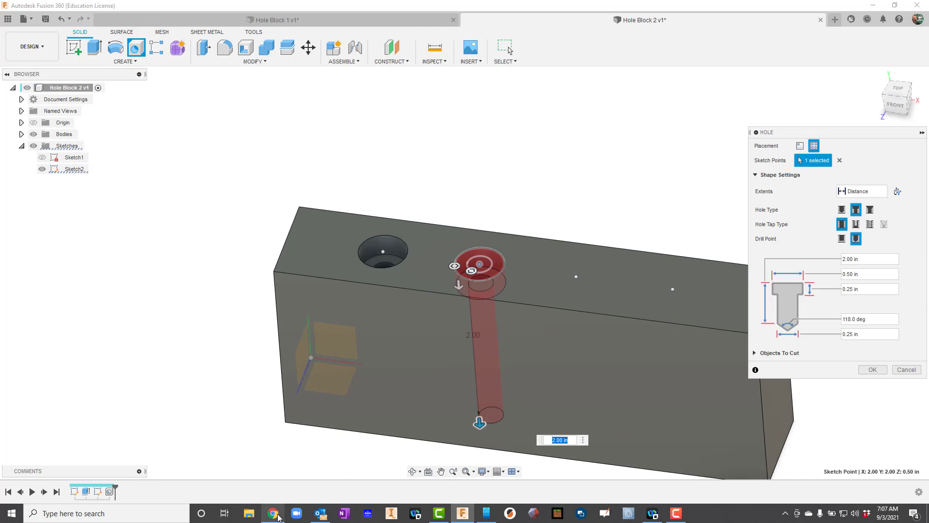
pyautogui.click(273, 513)
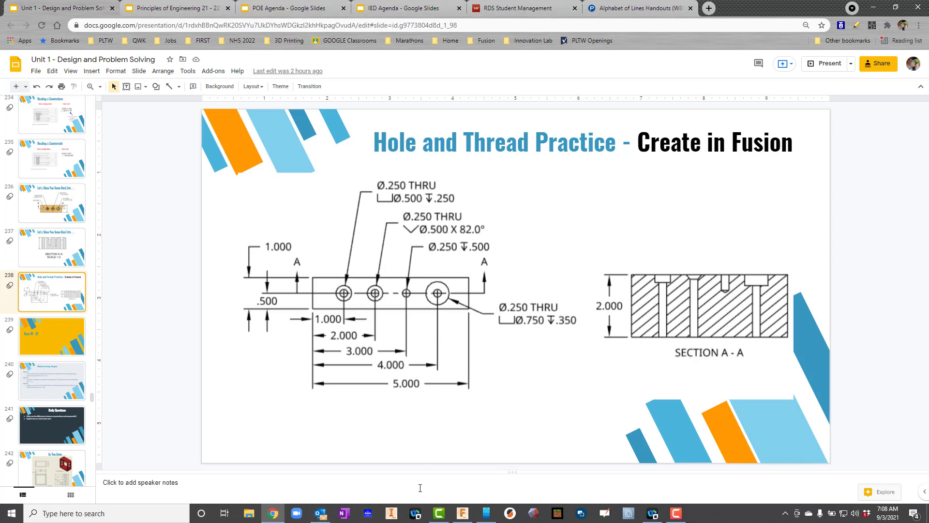
pyautogui.click(462, 513)
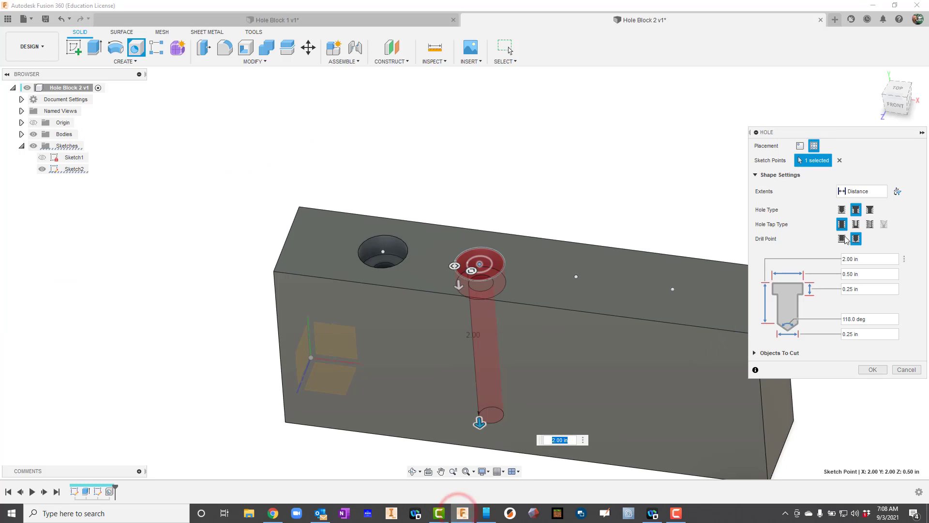
# Step: Make it a through-all countersunk hole with a 0.5 in, 82 degree countersink
pyautogui.click(867, 193)
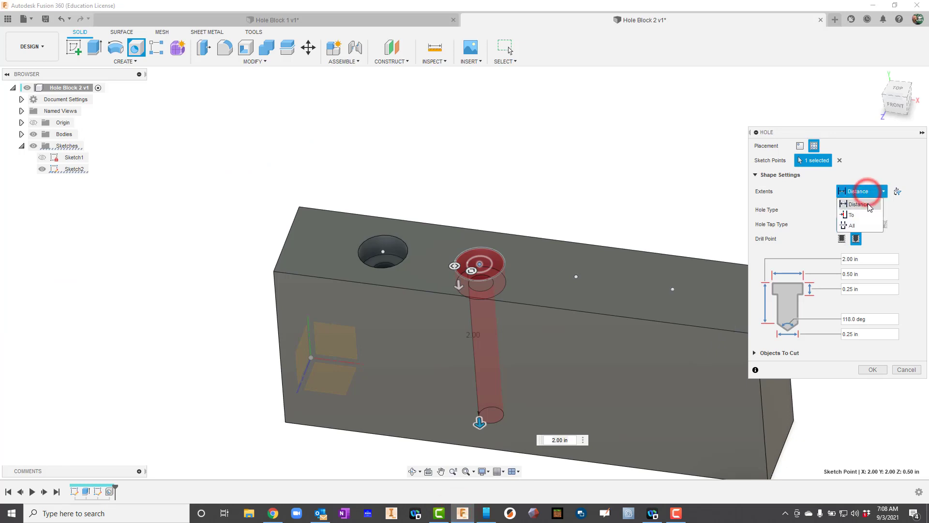
pyautogui.click(860, 217)
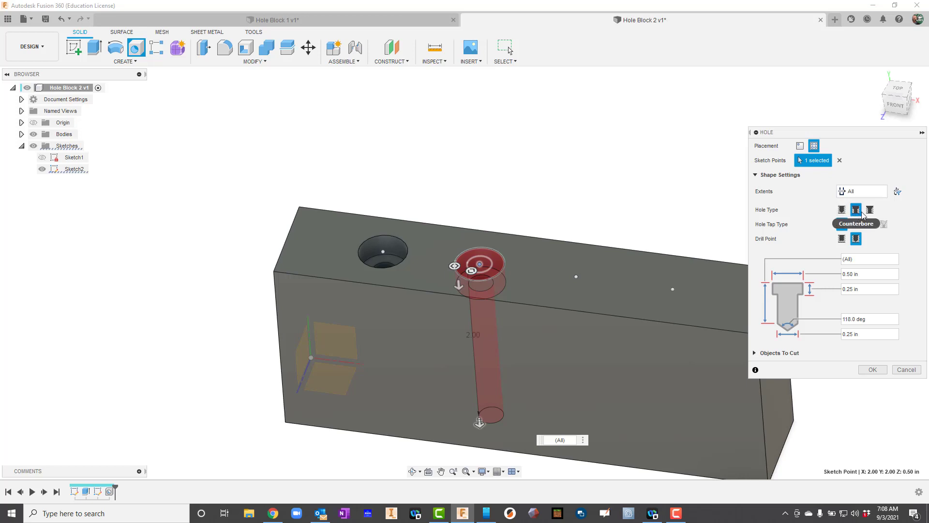
pyautogui.click(870, 209)
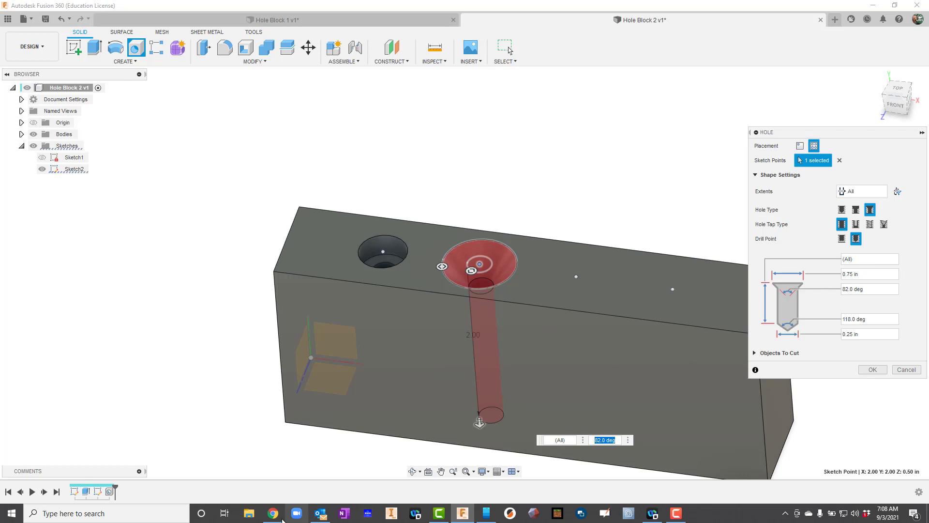
pyautogui.click(273, 513)
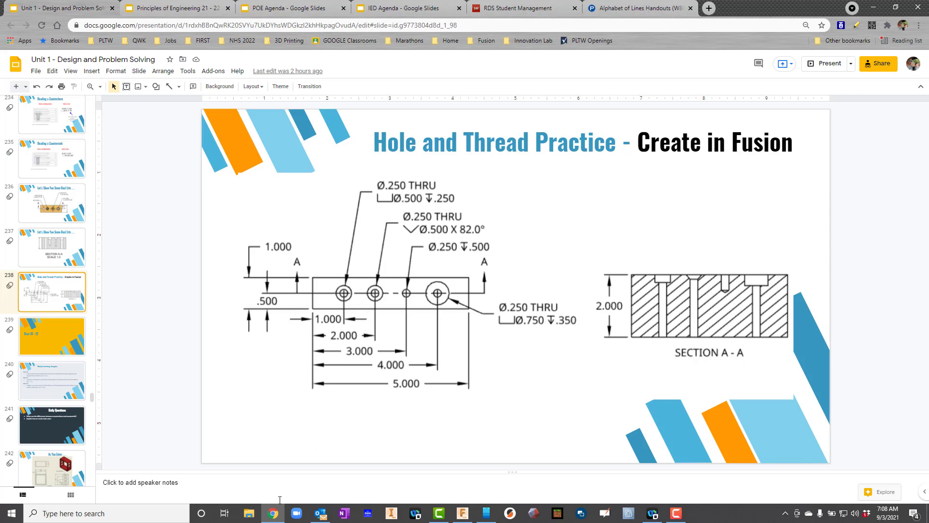
pyautogui.click(273, 514)
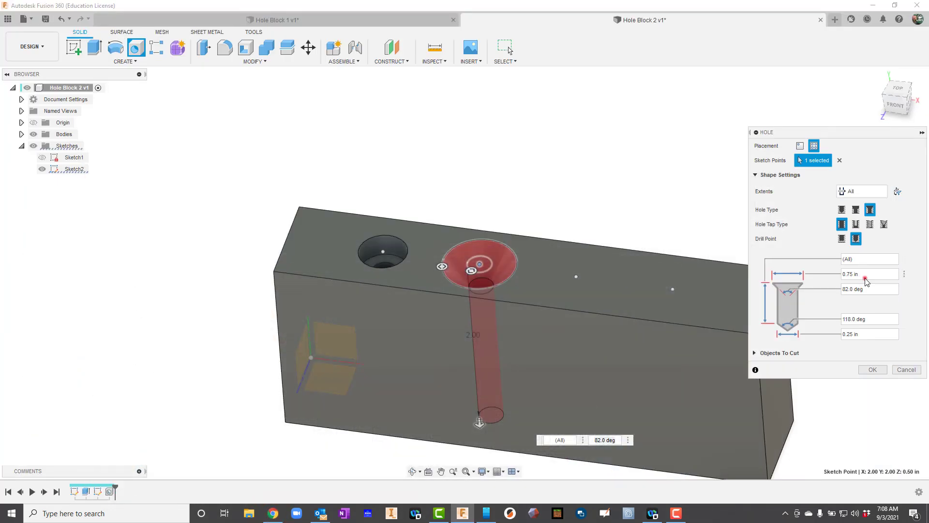
pyautogui.moveTo(865, 274); pyautogui.dragTo(835, 275)
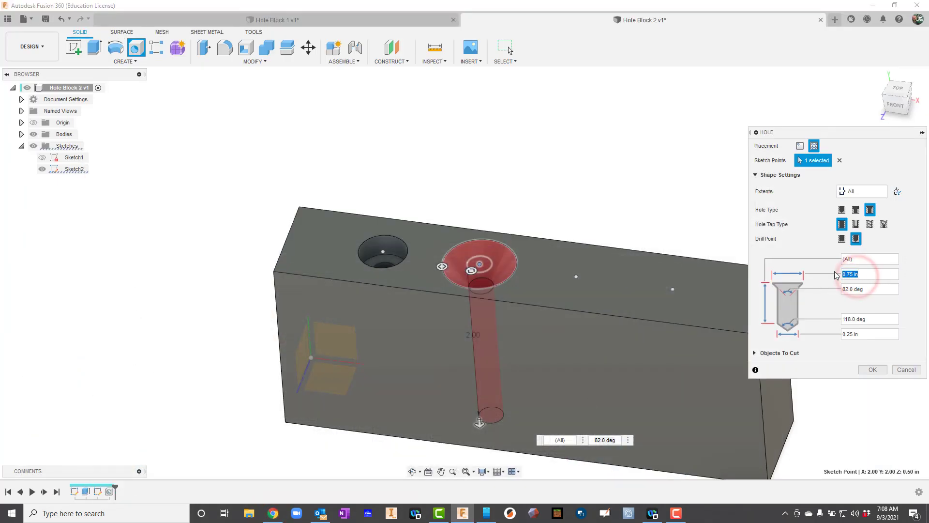
pyautogui.write('.5')
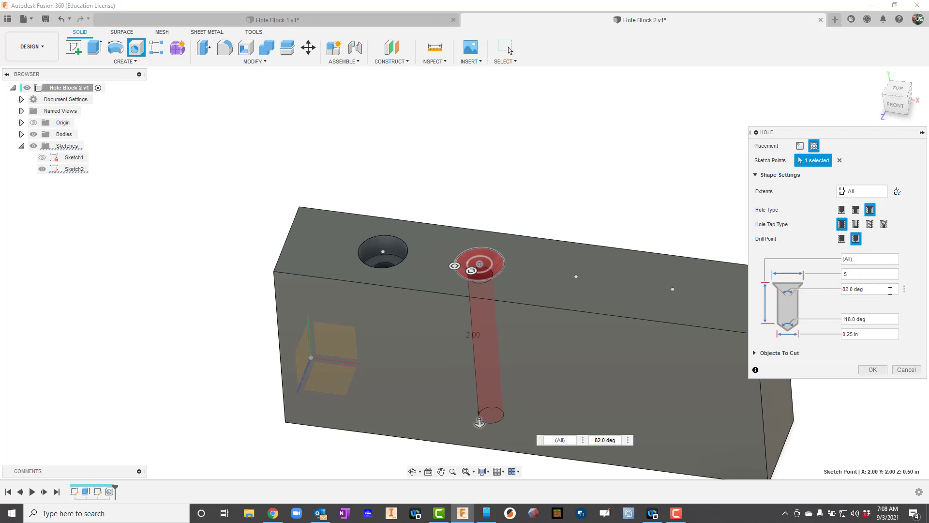
pyautogui.moveTo(837, 335); pyautogui.dragTo(867, 335)
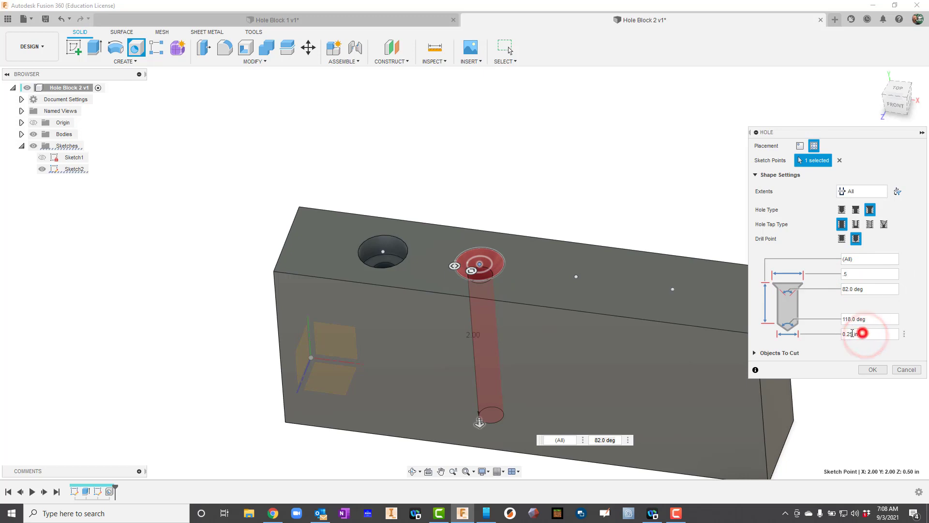
pyautogui.click(872, 370)
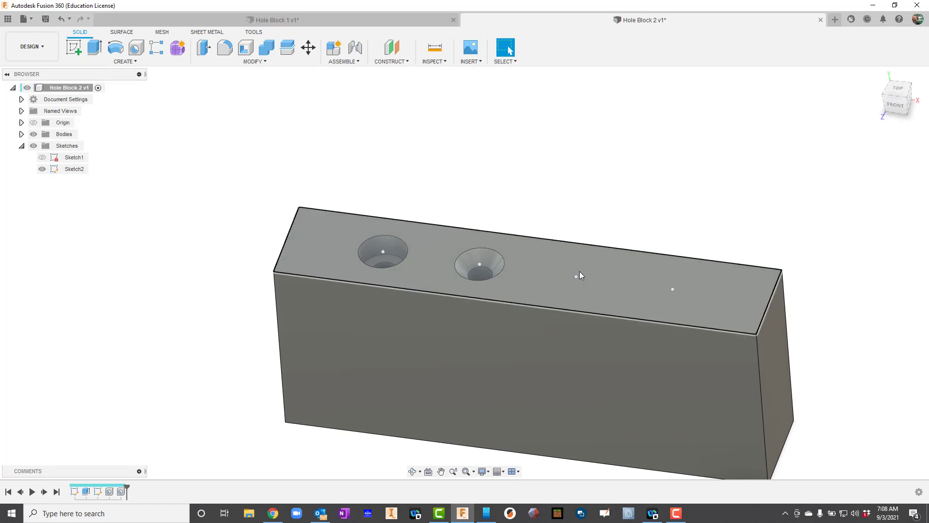
pyautogui.click(273, 513)
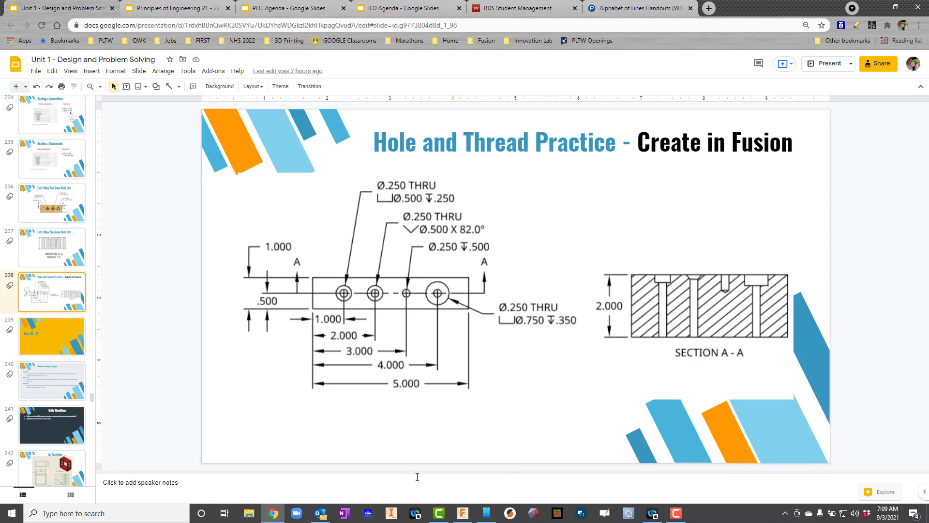
pyautogui.click(463, 513)
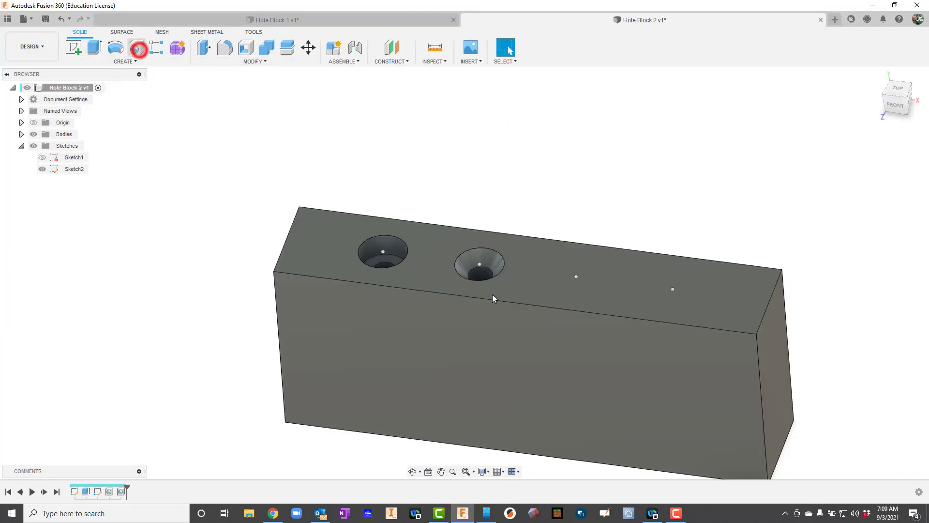
# Step: Place a simple hole at the third point with a 0.5 in depth
pyautogui.click(136, 47)
pyautogui.click(578, 279)
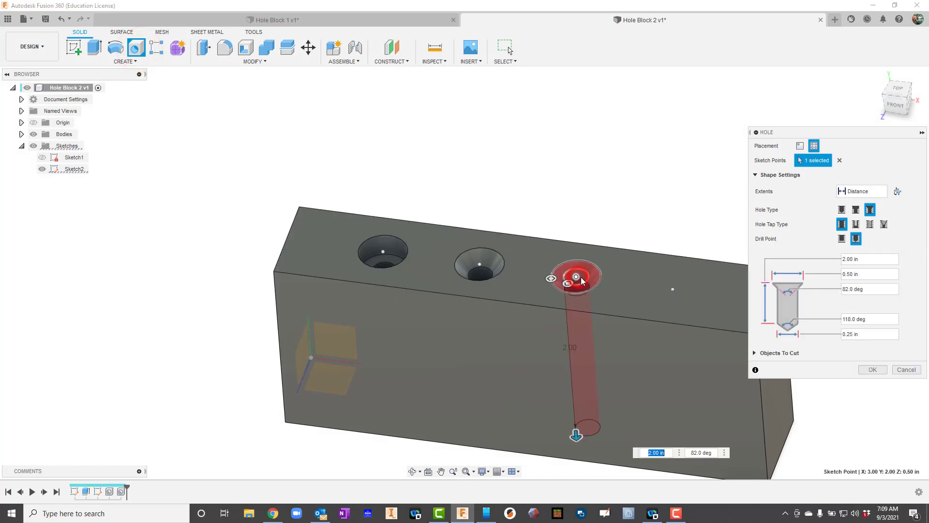
pyautogui.click(842, 210)
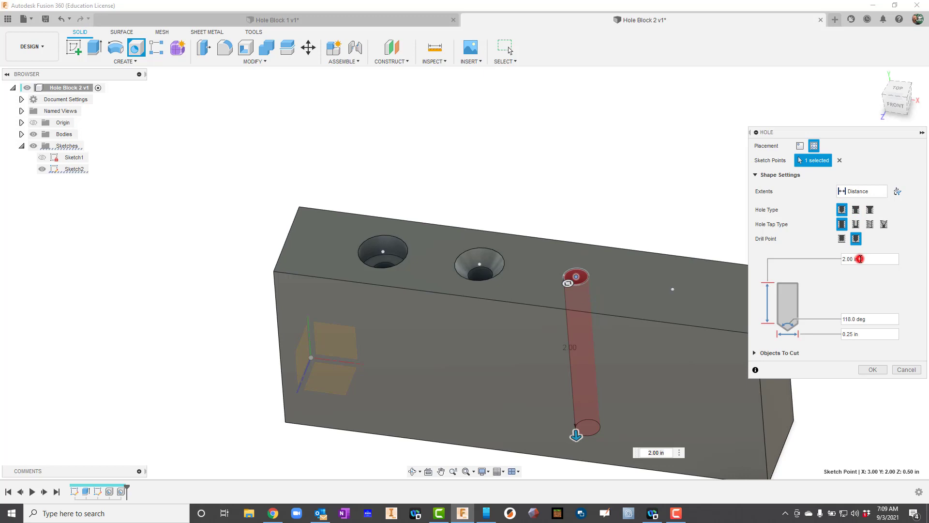
pyautogui.click(859, 259)
pyautogui.doubleClick(859, 259)
pyautogui.write('5')
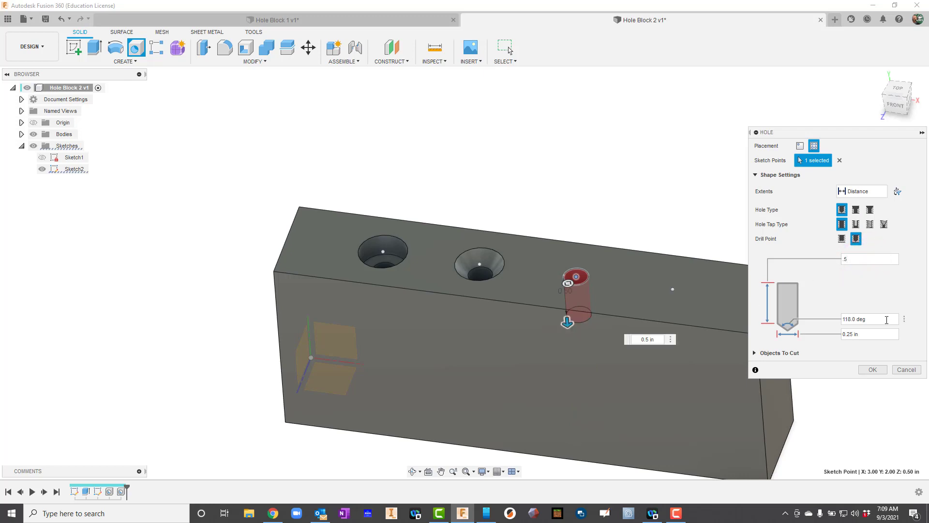
pyautogui.click(871, 333)
# Step: Confirm the 0.5 in deep hole after checking the drawing, then place a hole at the fourth point
pyautogui.click(273, 512)
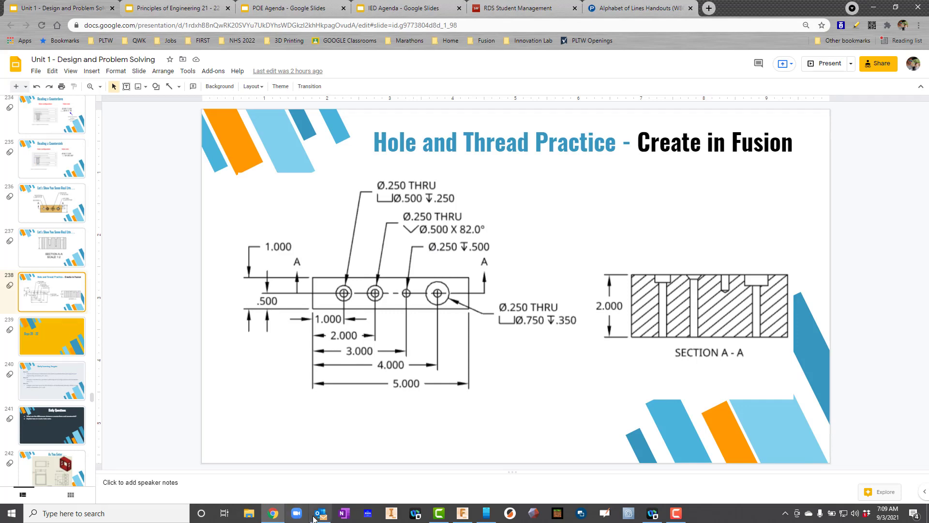
pyautogui.click(461, 515)
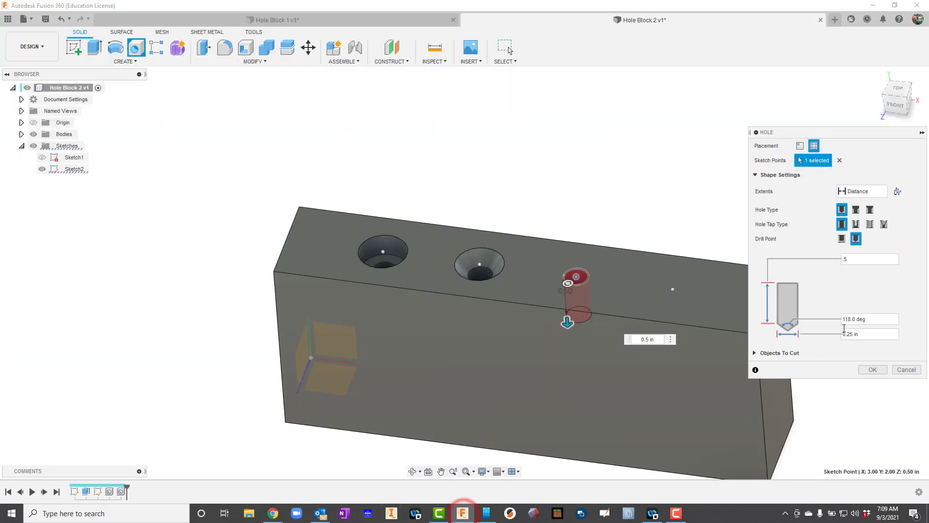
pyautogui.click(875, 370)
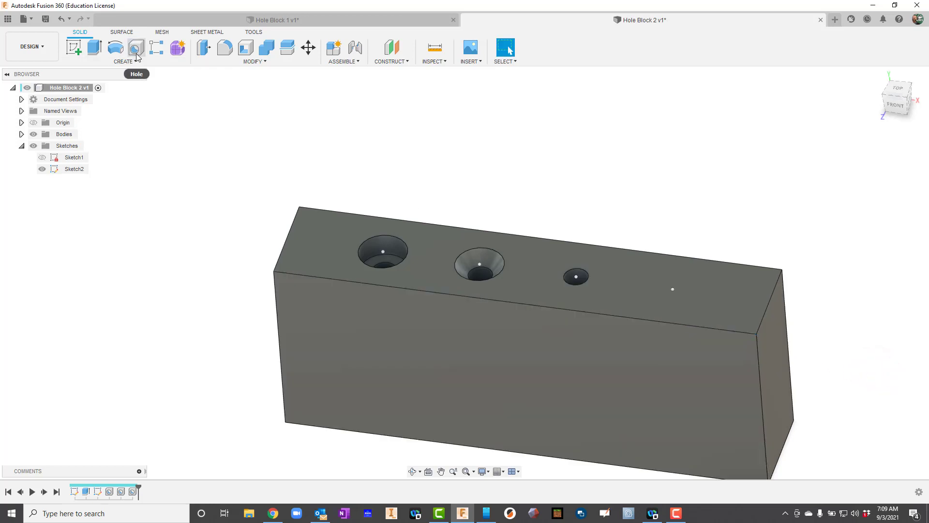
pyautogui.click(136, 48)
pyautogui.click(673, 289)
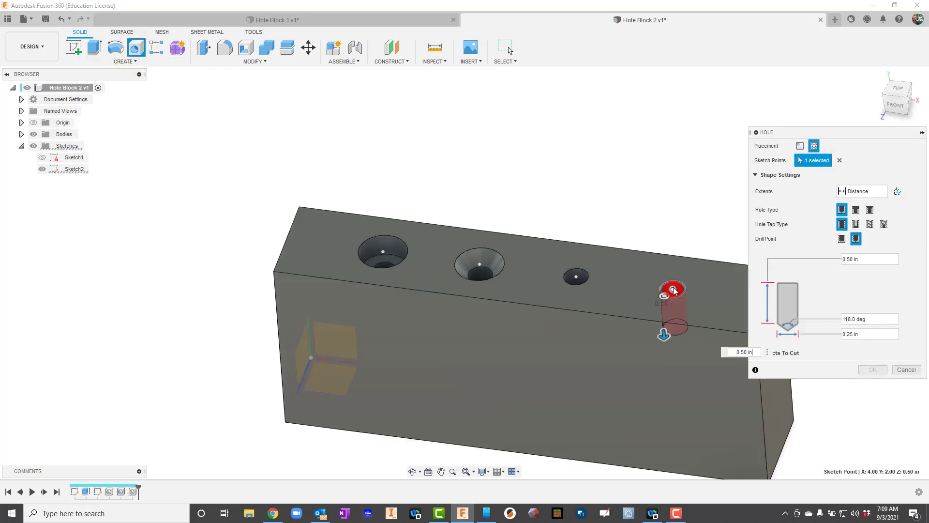
# Step: Read the fourth hole's counterbore spec on slide 238 and return to the model
pyautogui.click(274, 514)
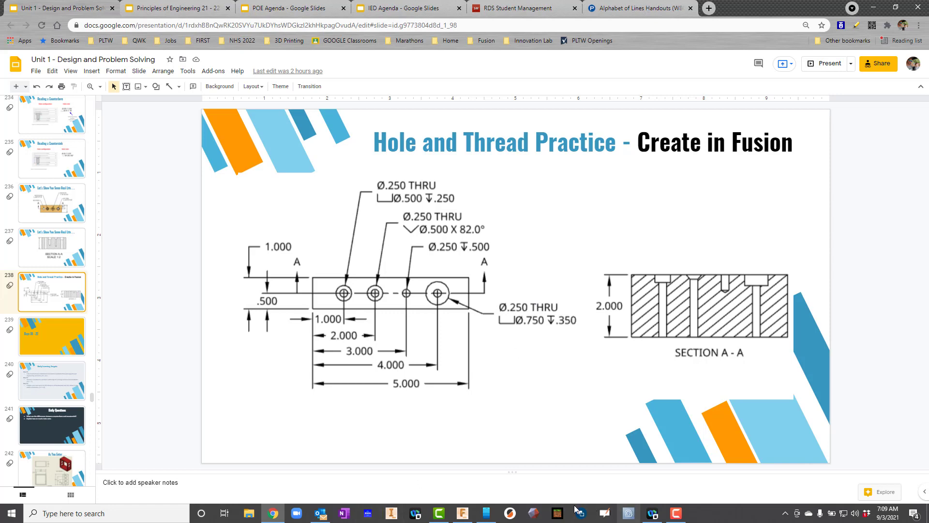
pyautogui.click(462, 514)
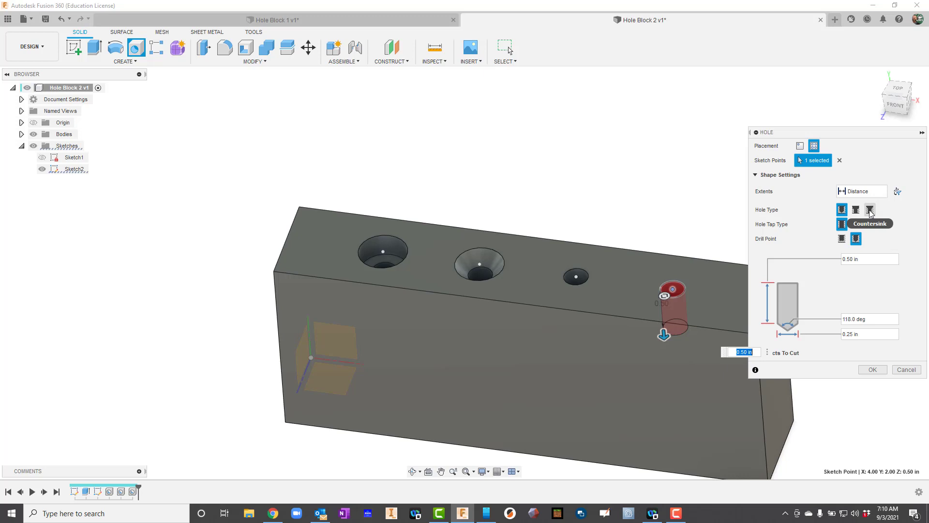
# Step: Make the fourth hole a through-all counterbore and clear its diameter value
pyautogui.click(863, 191)
pyautogui.click(856, 211)
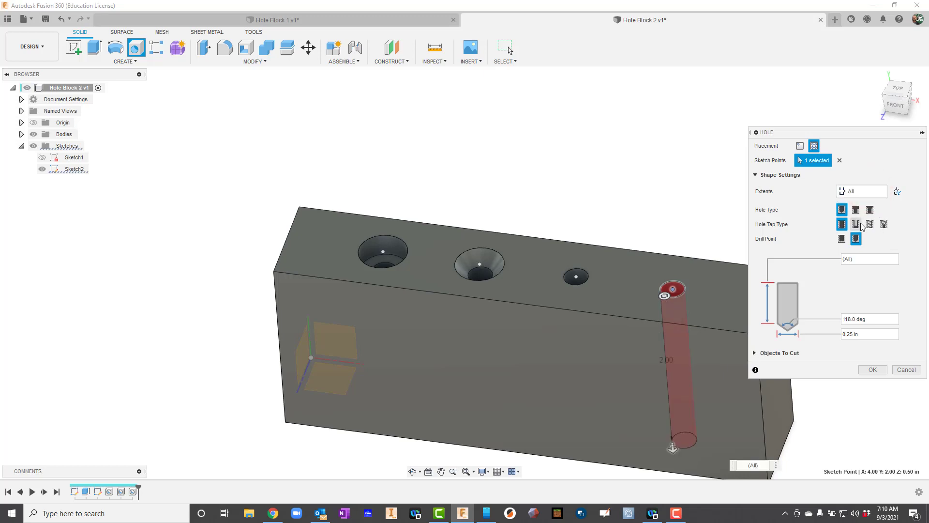
pyautogui.click(855, 210)
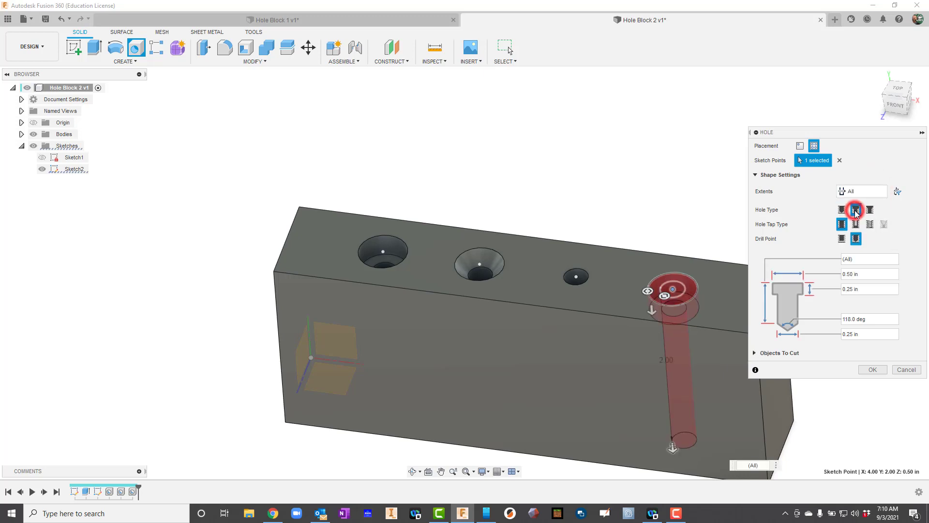
pyautogui.doubleClick(857, 273)
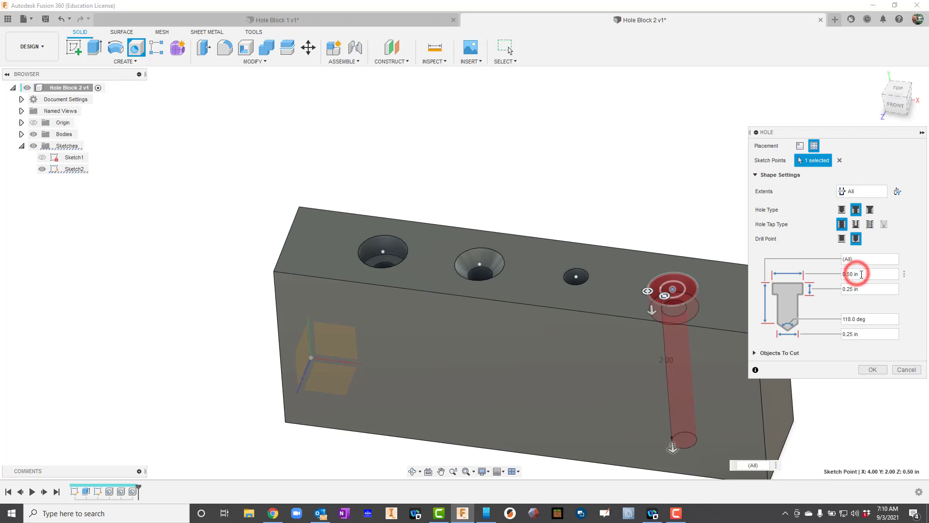
pyautogui.press('BackSpace')
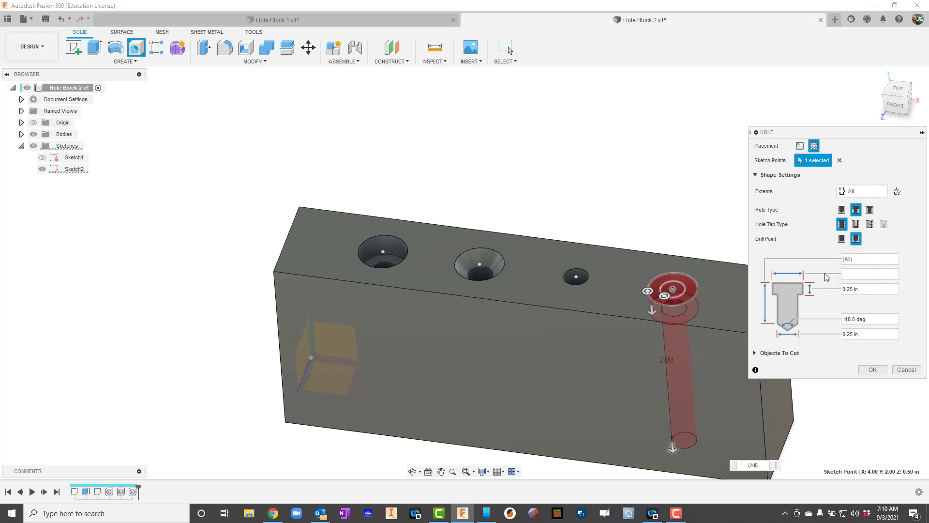
pyautogui.write('75')
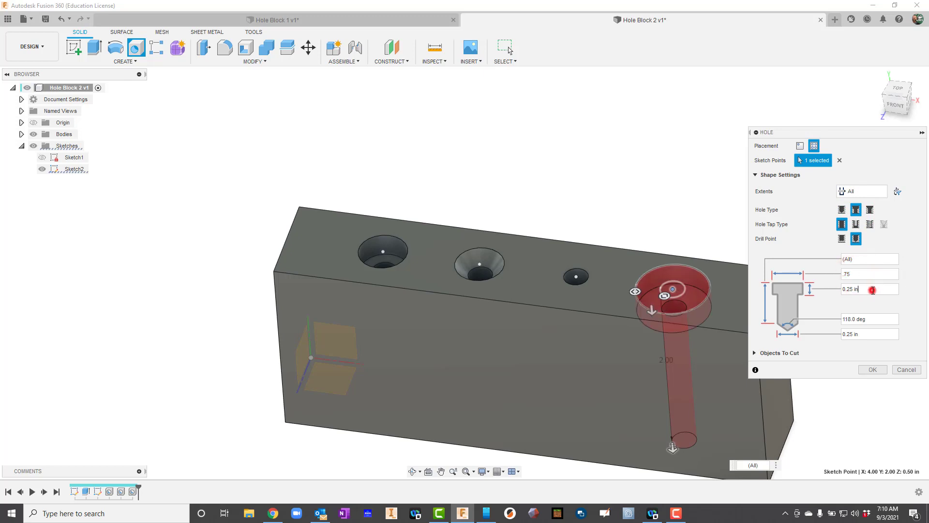
# Step: Set the 0.75 in counterbore 0.35 in deep and create the hole
pyautogui.doubleClick(847, 288)
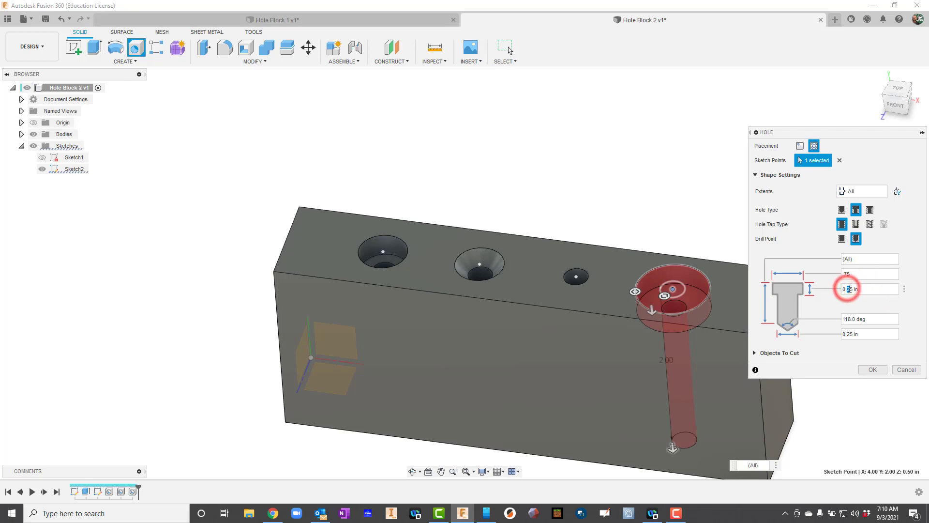
pyautogui.write('3')
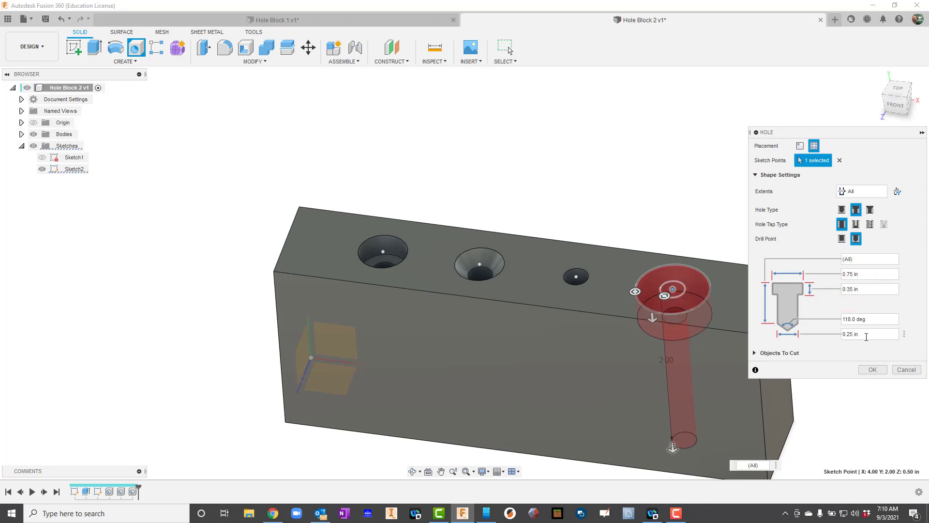
pyautogui.moveTo(864, 335); pyautogui.dragTo(843, 333)
pyautogui.click(872, 370)
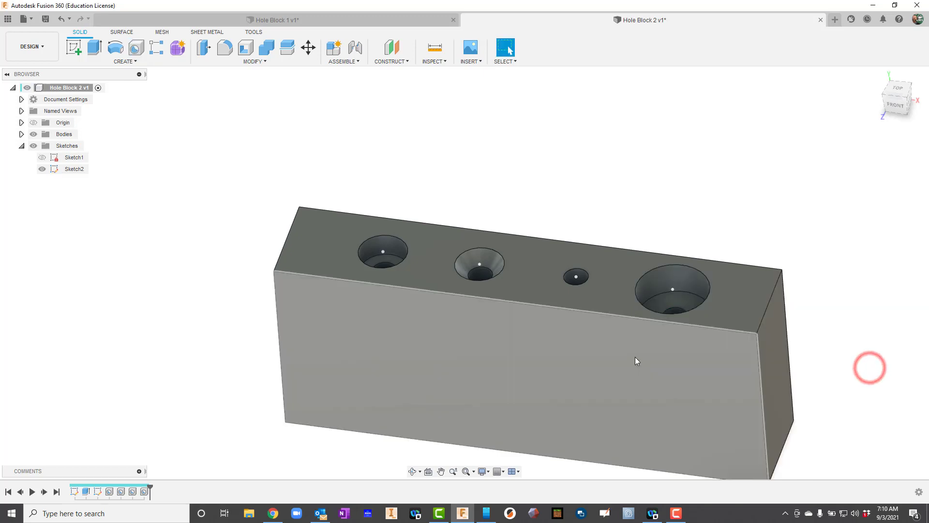
pyautogui.click(414, 471)
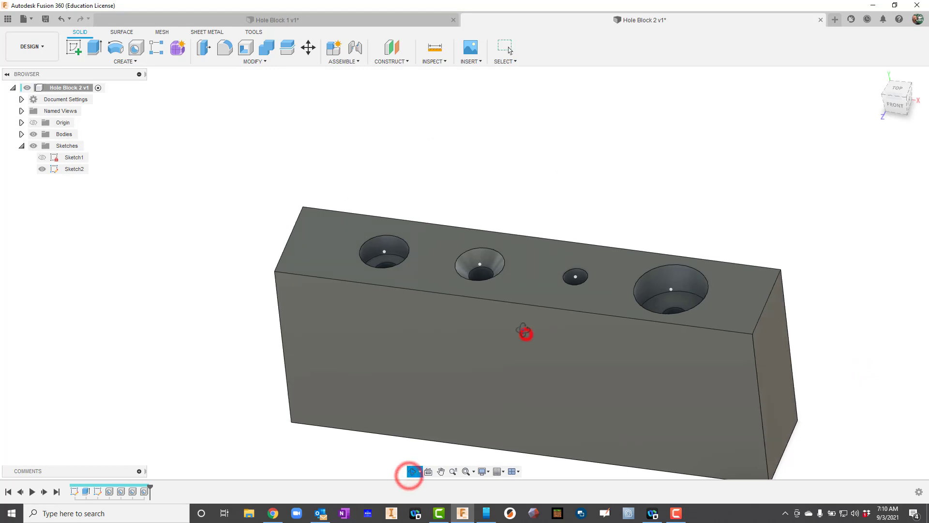
# Step: Review the block from the home view against the hole drawing
pyautogui.moveTo(526, 334)
pyautogui.mouseDown()
pyautogui.moveTo(486, 307)
pyautogui.moveTo(494, 378)
pyautogui.moveTo(503, 328)
pyautogui.mouseUp()
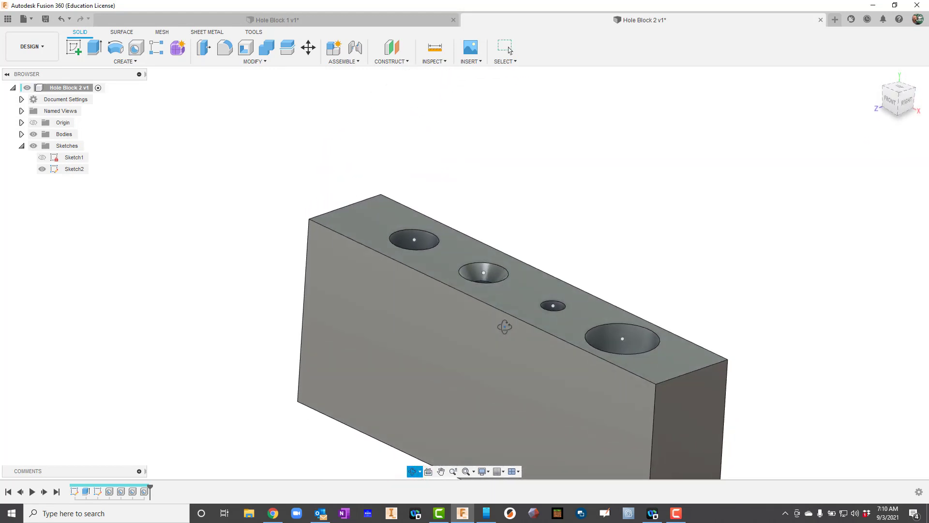
pyautogui.moveTo(897, 97)
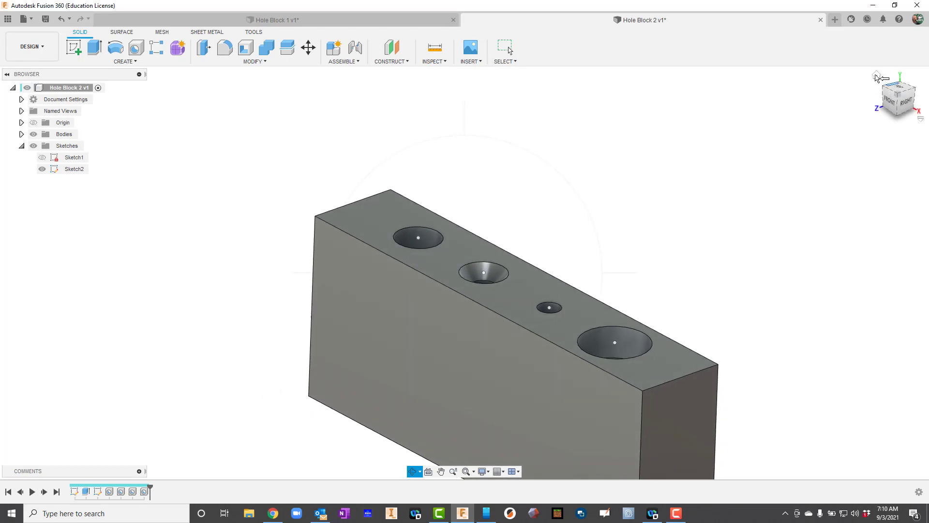
pyautogui.click(878, 77)
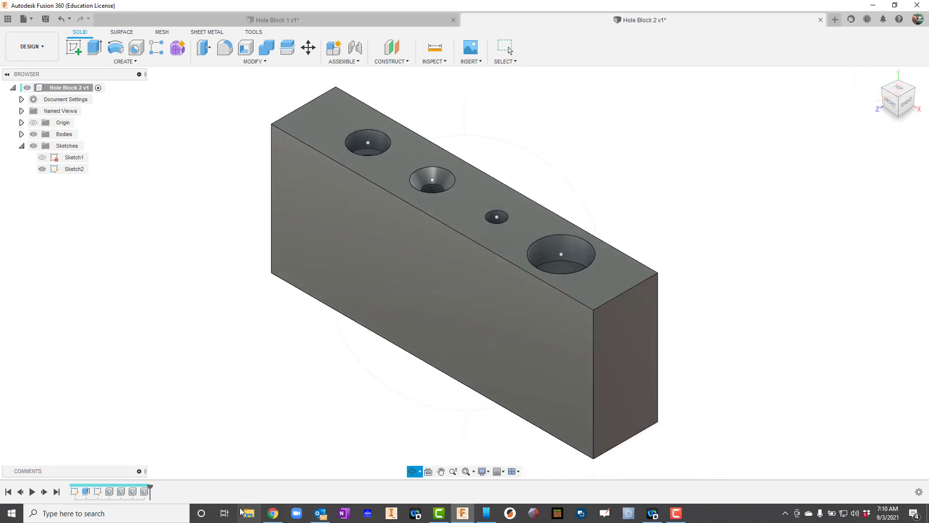
pyautogui.click(271, 513)
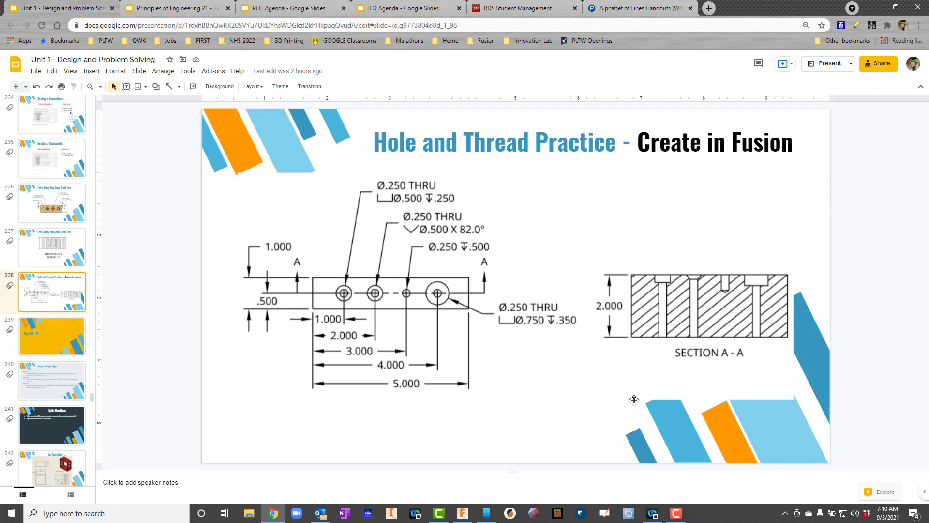
pyautogui.click(463, 513)
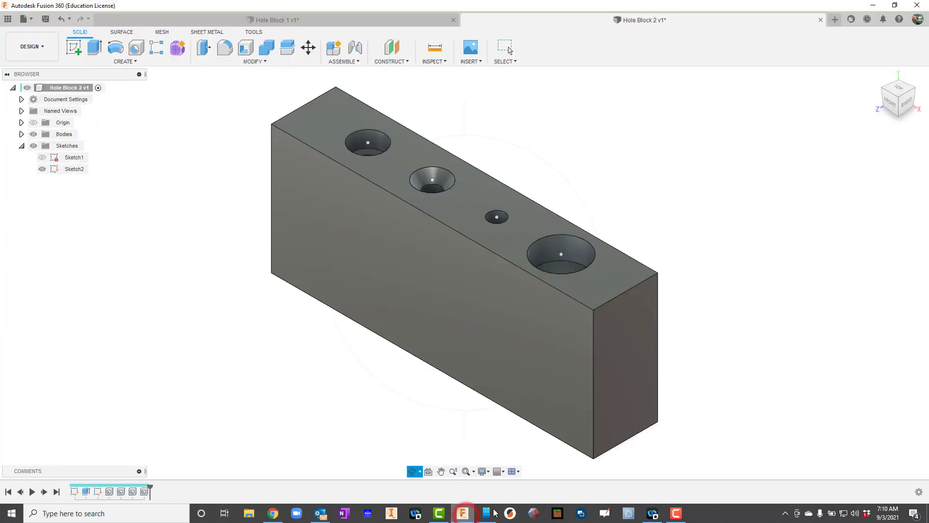
# Step: Create a section analysis parallel to the front face, 0.50 in into the block
pyautogui.click(434, 61)
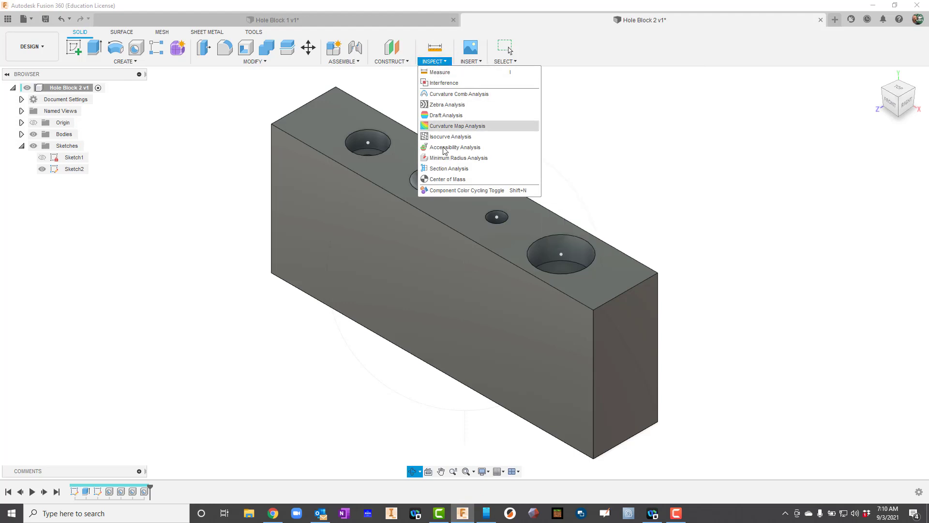
pyautogui.click(448, 168)
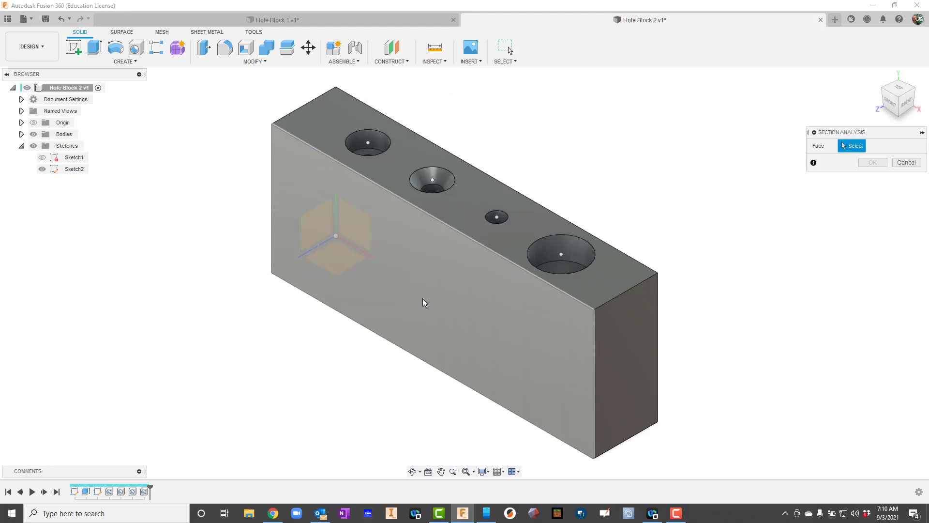
pyautogui.click(425, 289)
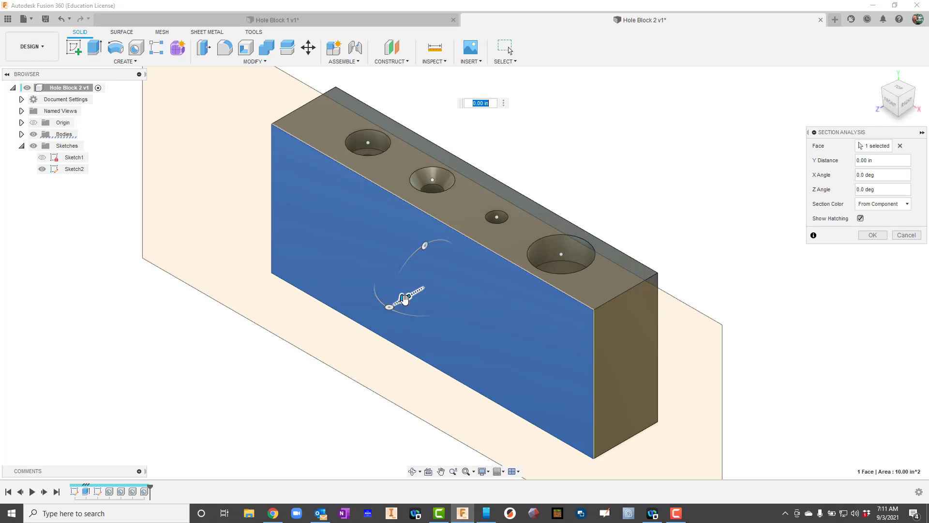
pyautogui.moveTo(404, 298); pyautogui.dragTo(441, 283)
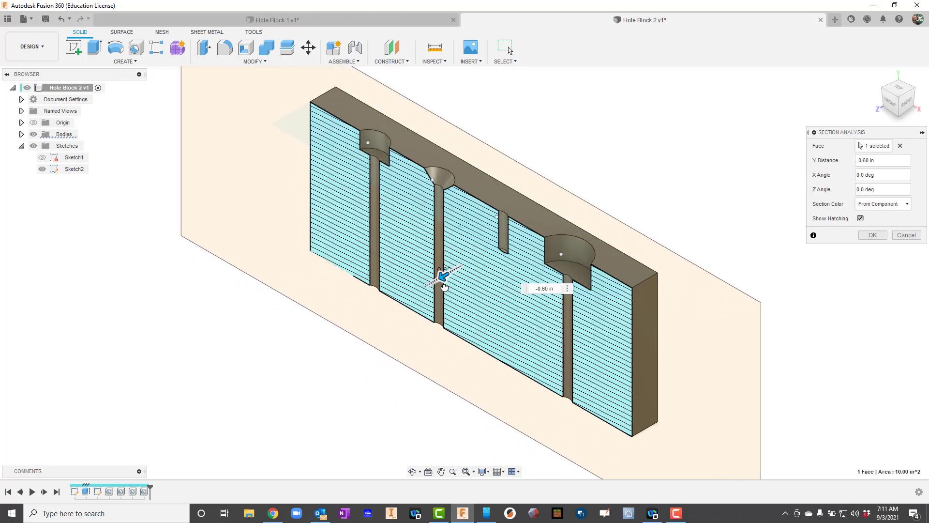
pyautogui.moveTo(440, 284); pyautogui.dragTo(441, 284)
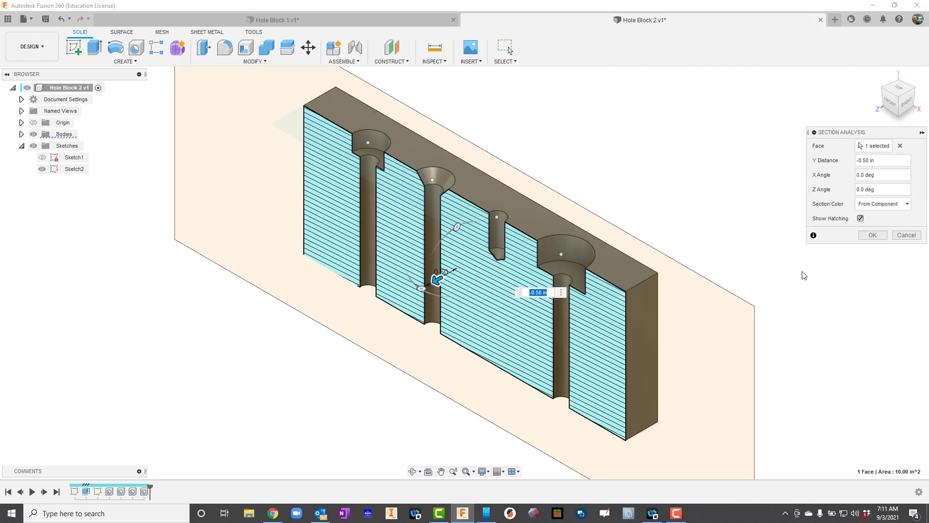
pyautogui.click(872, 235)
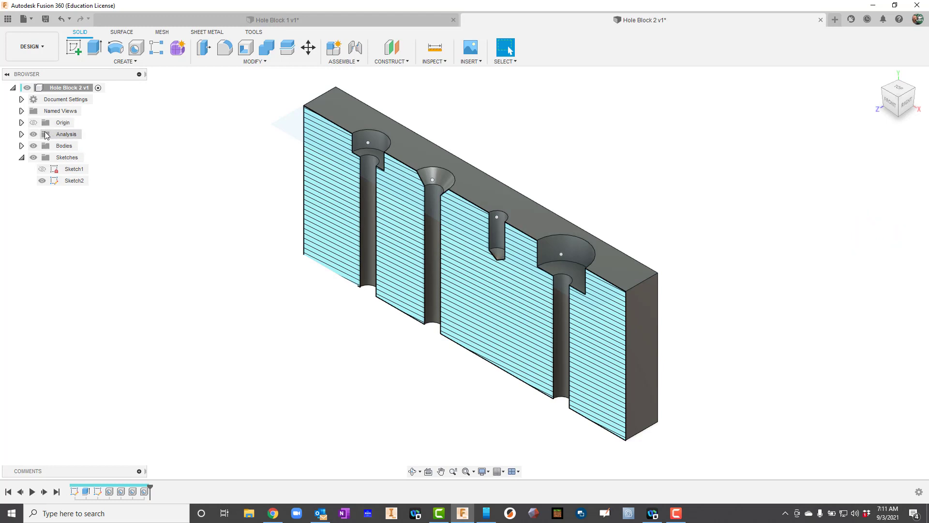
# Step: Hide Section1 in the Analysis folder so the full block shows
pyautogui.click(21, 133)
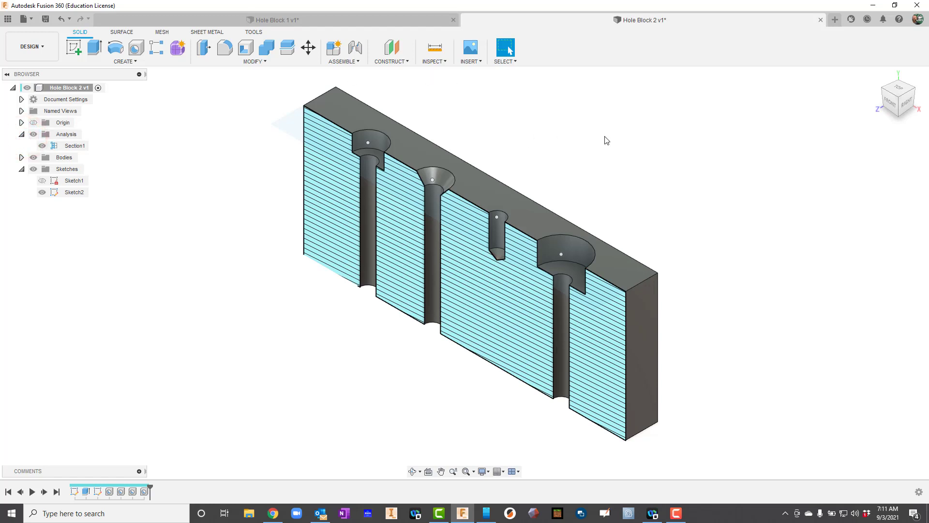
pyautogui.click(75, 146)
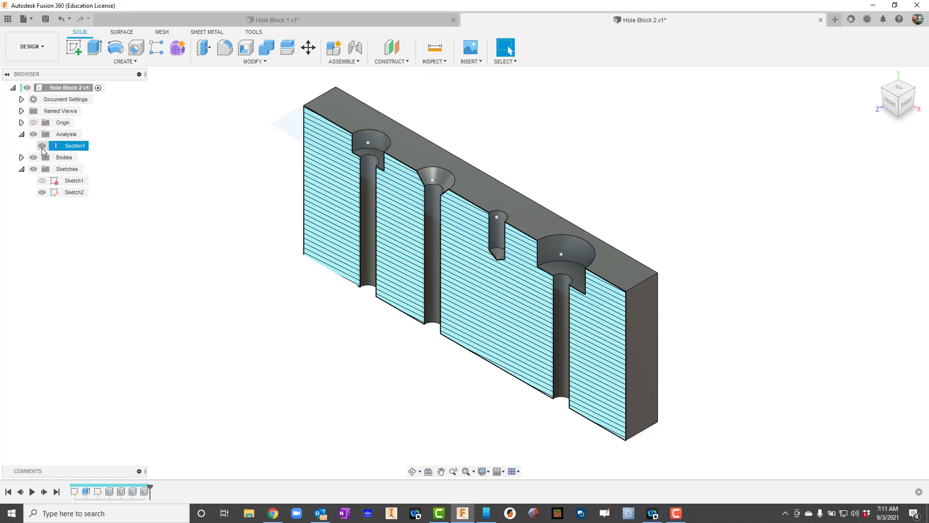
pyautogui.click(41, 146)
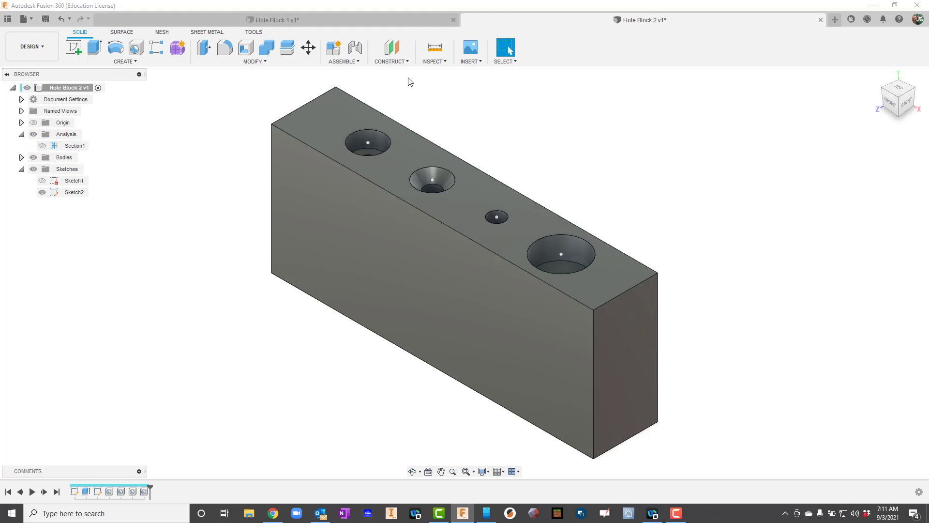
# Step: Create a second section analysis from the end face, 2.00 in in through the blind hole
pyautogui.click(433, 61)
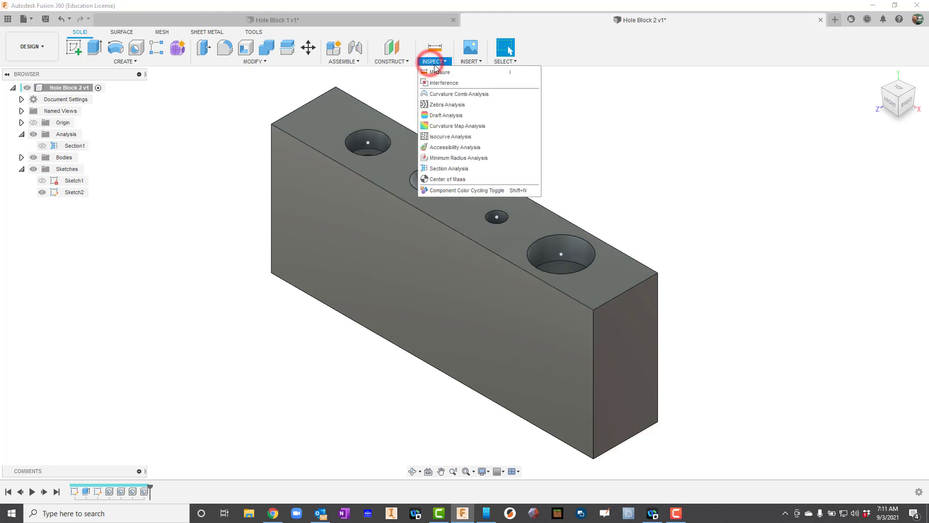
pyautogui.click(448, 168)
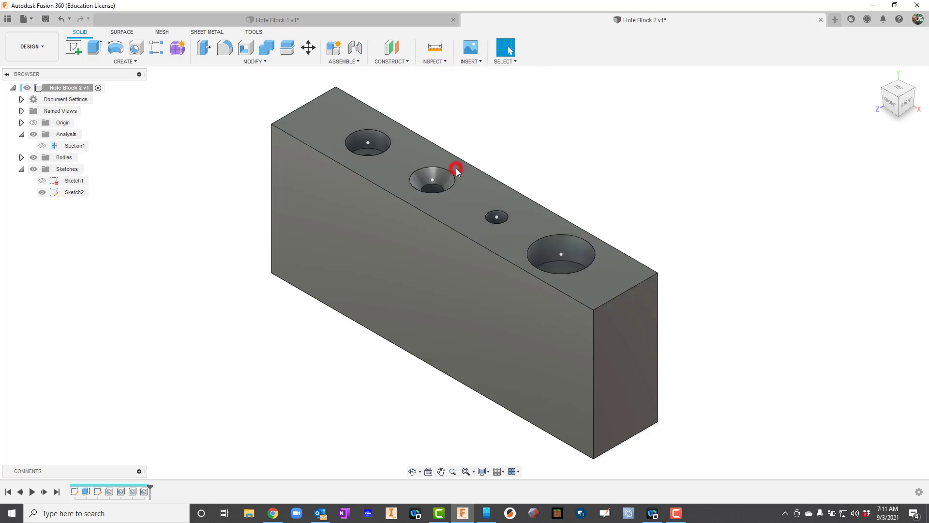
pyautogui.click(620, 328)
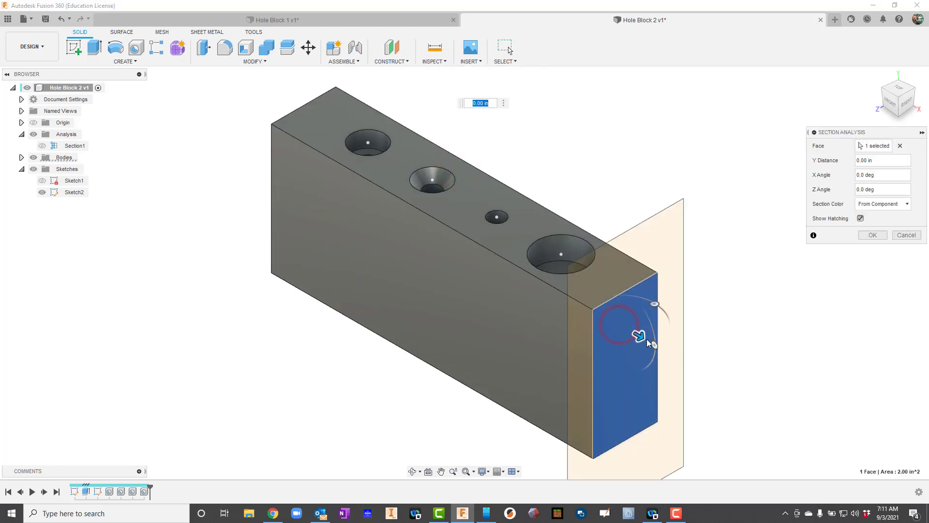
pyautogui.moveTo(639, 334)
pyautogui.mouseDown()
pyautogui.moveTo(450, 266)
pyautogui.moveTo(349, 199)
pyautogui.moveTo(414, 249)
pyautogui.moveTo(500, 290)
pyautogui.mouseUp()
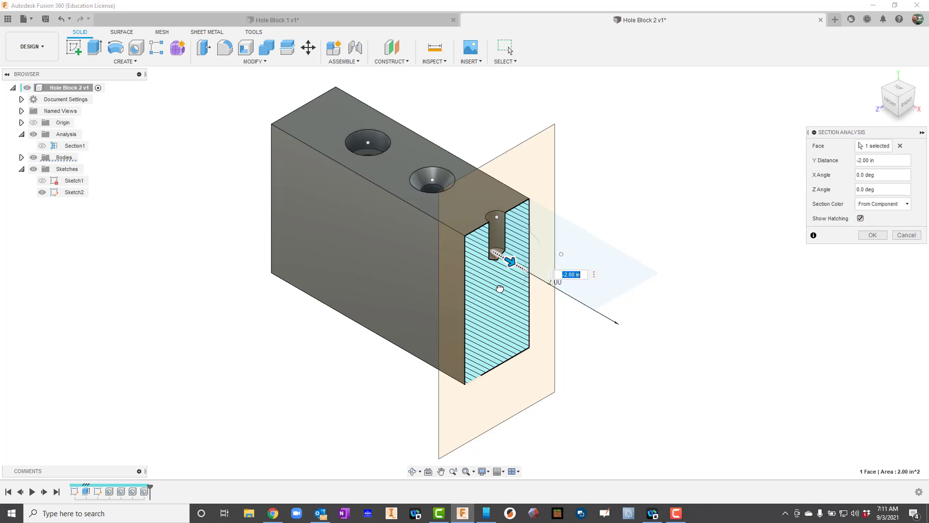
pyautogui.click(873, 235)
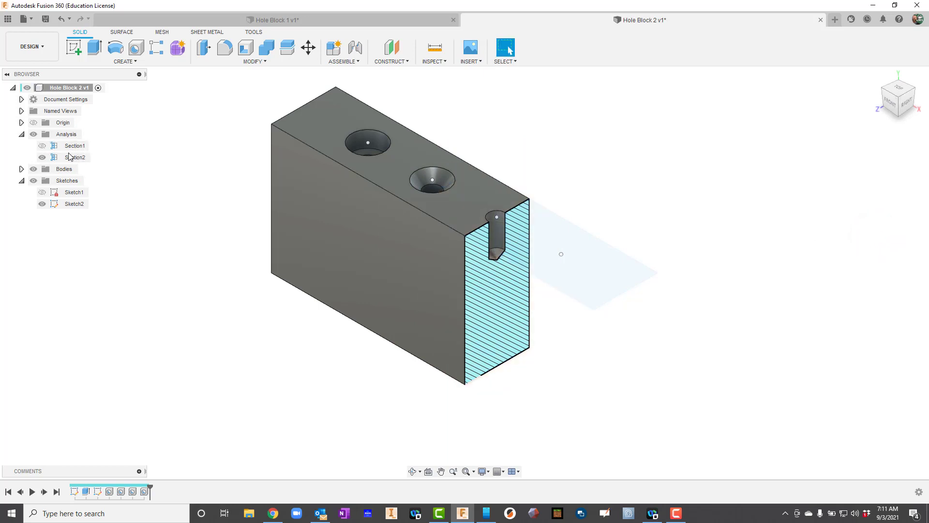
# Step: Hide the section analyses and save the design as a new version
pyautogui.click(42, 146)
pyautogui.click(42, 145)
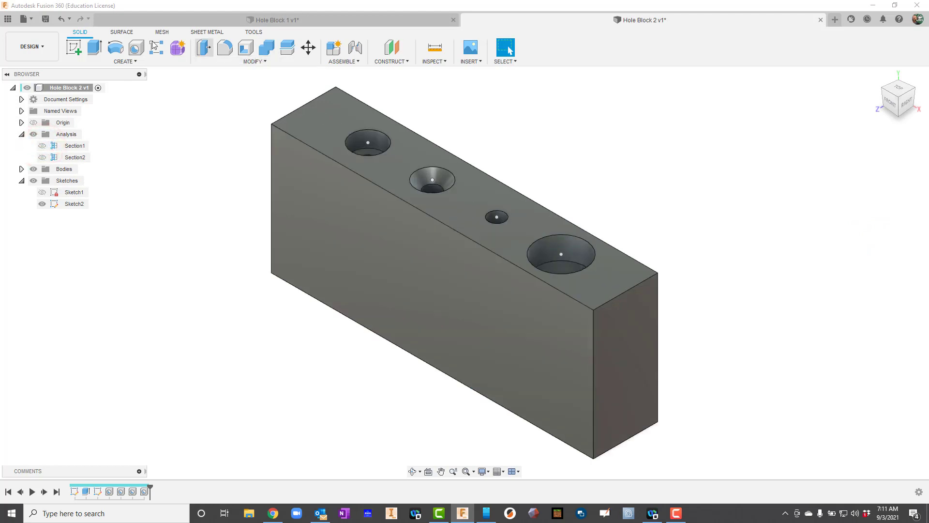
pyautogui.click(46, 20)
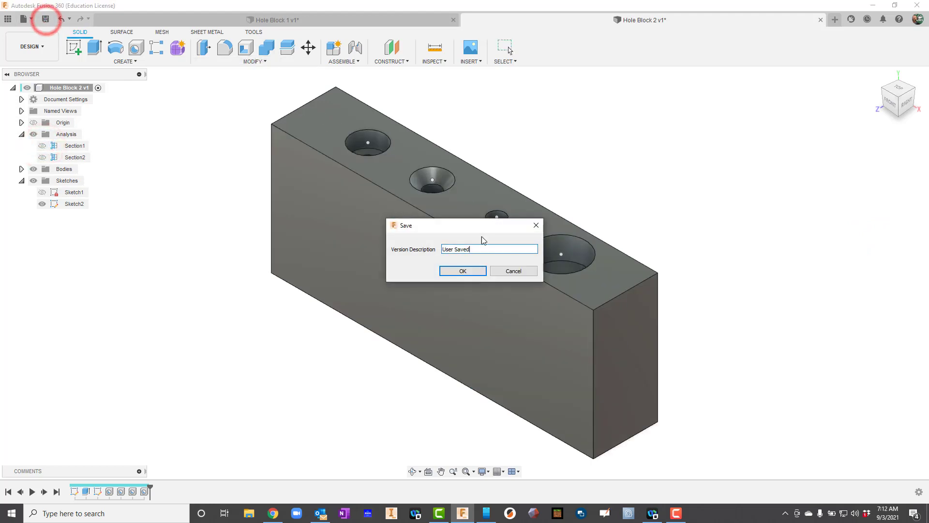
pyautogui.click(470, 270)
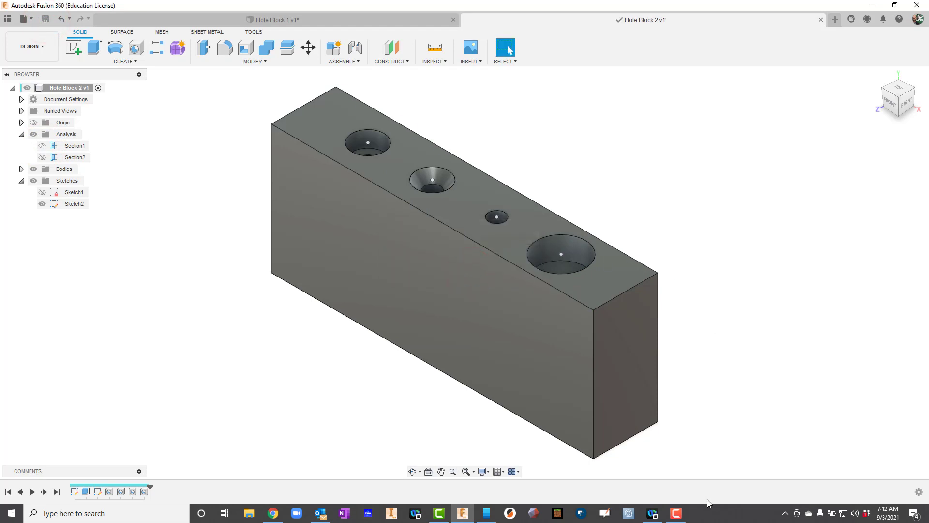